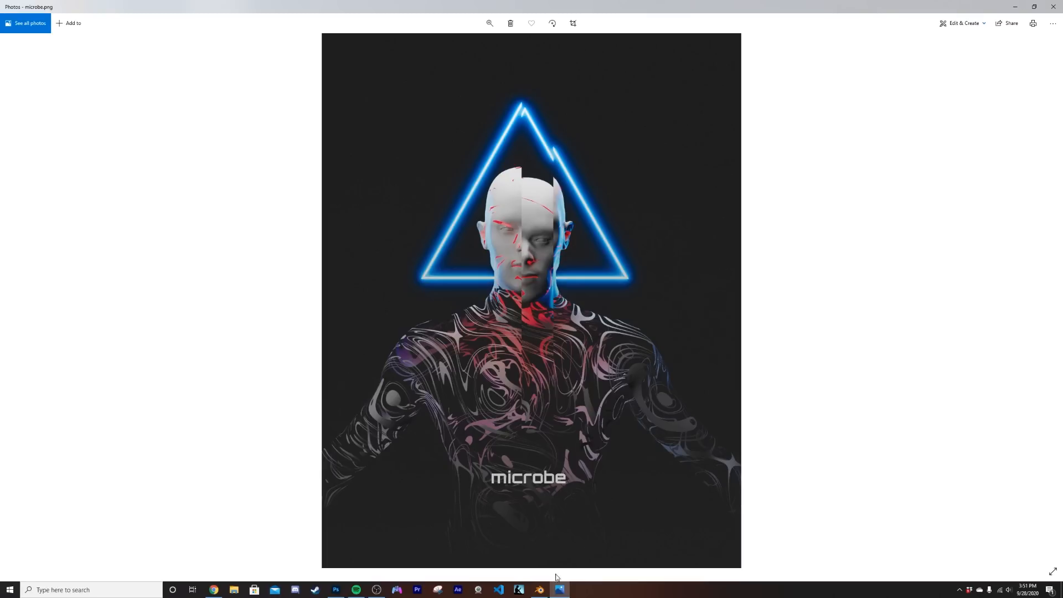
Switch to Blender and examine the finished gold head and its shader nodes in the Shading workspace
click(539, 589)
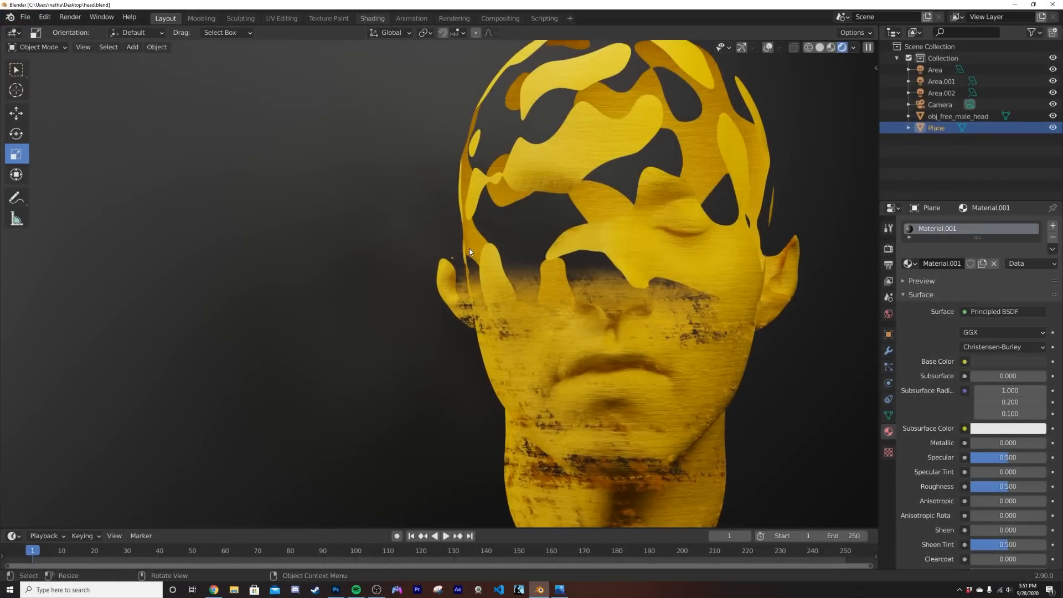
click(373, 19)
scroll(603, 385, down, 1)
click(501, 228)
scroll(595, 480, down, 3)
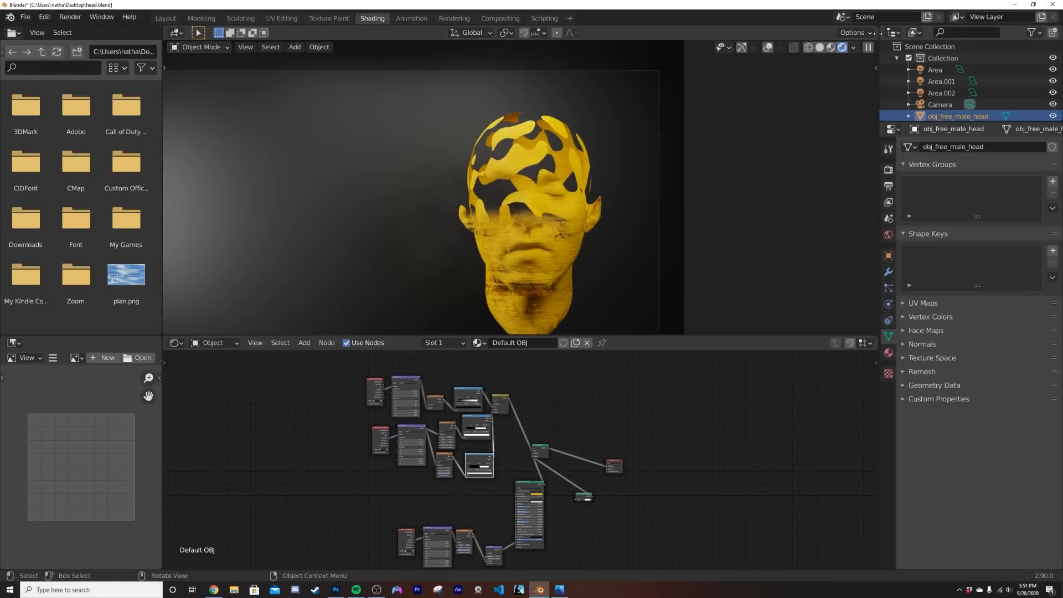
Close the head.blend project window and start a new Blender session
drag(859, 5, 58, 50)
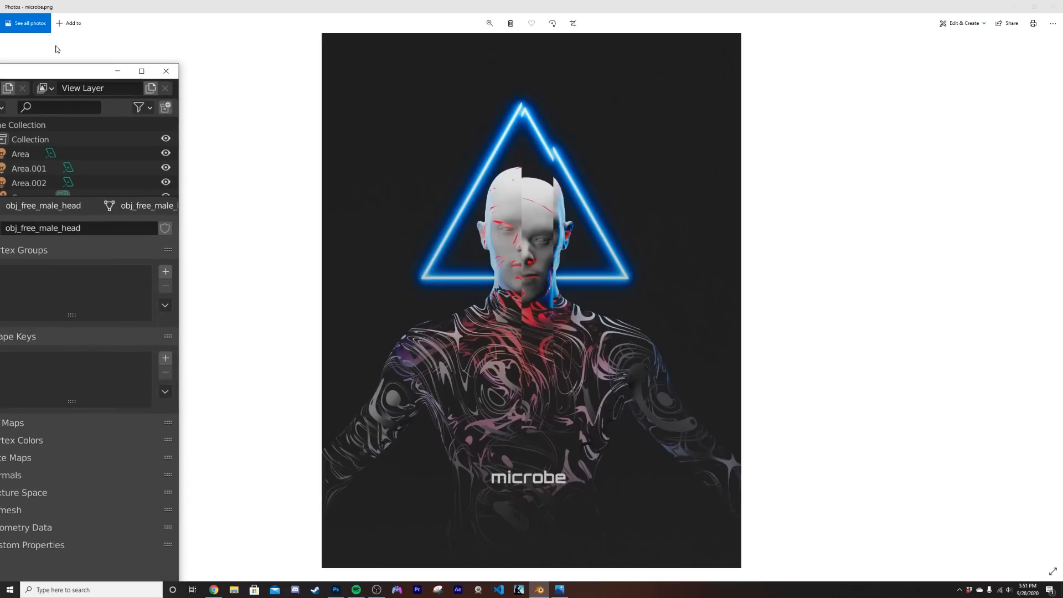
click(165, 71)
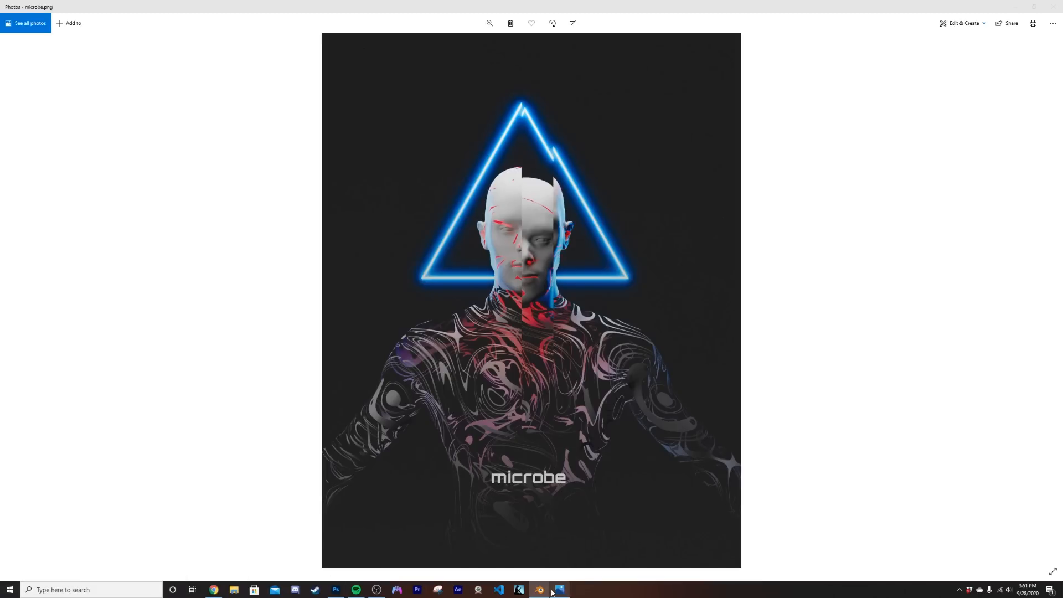
right_click(546, 590)
click(524, 544)
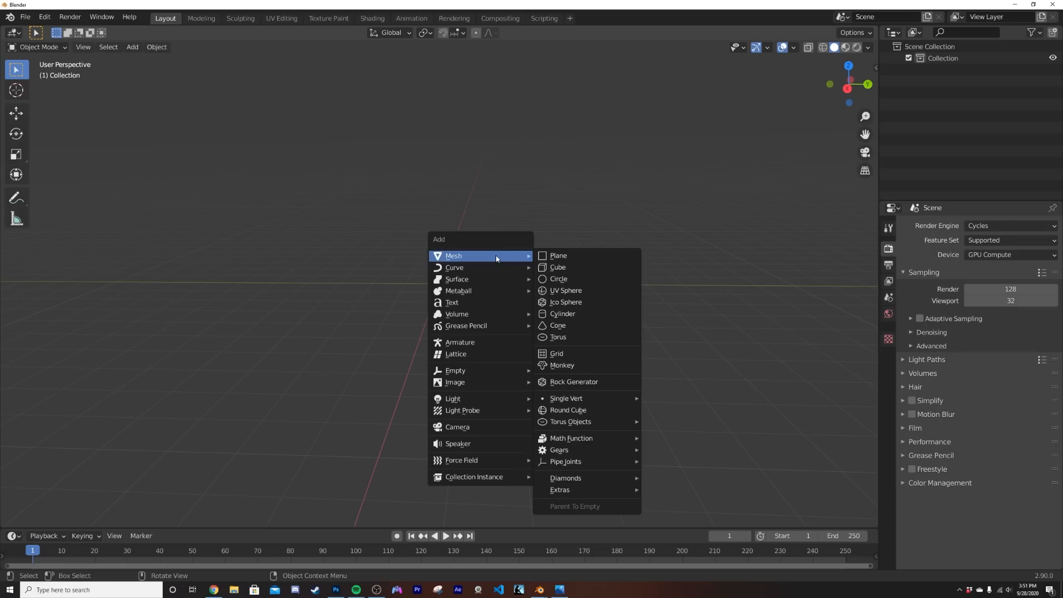
Import the Wavefront model obj_free_male_head.OBJ from the Desktop folder
click(25, 16)
mouse_move(53, 179)
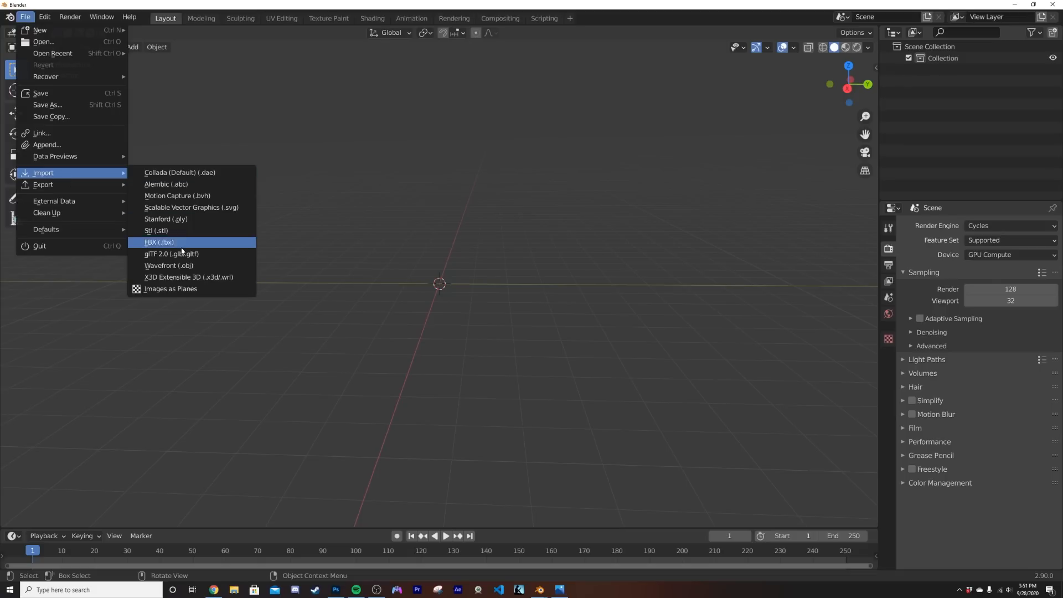
click(189, 267)
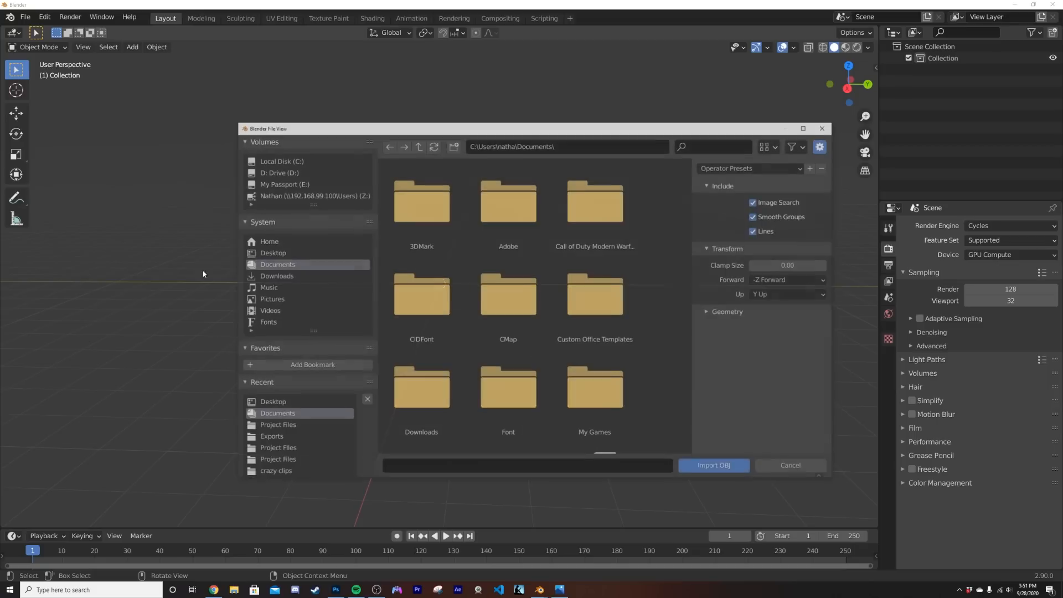
scroll(421, 300, down, 5)
scroll(298, 262, down, 2)
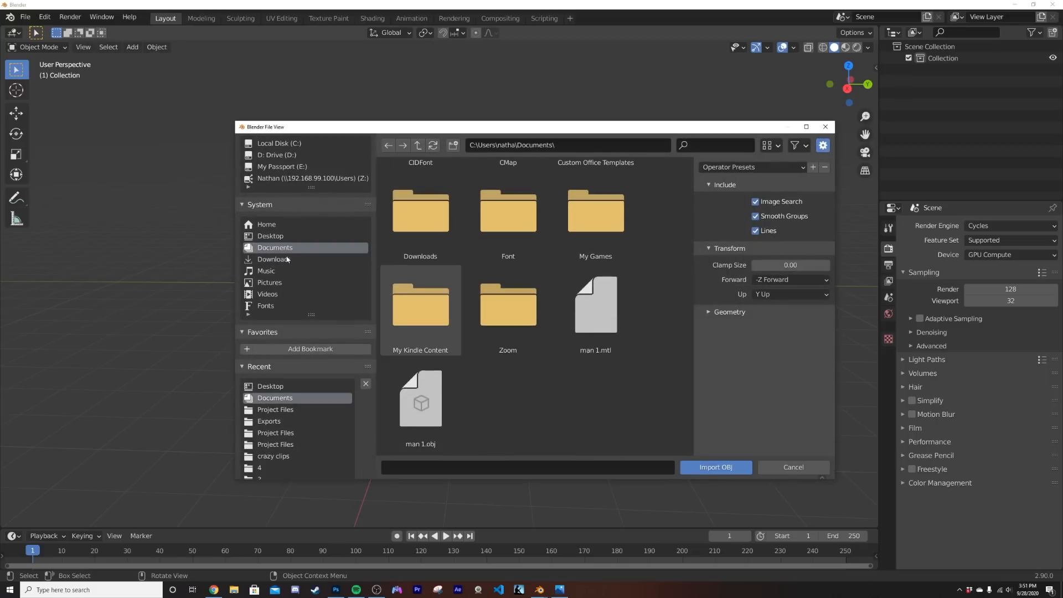
click(271, 236)
scroll(582, 332, down, 3)
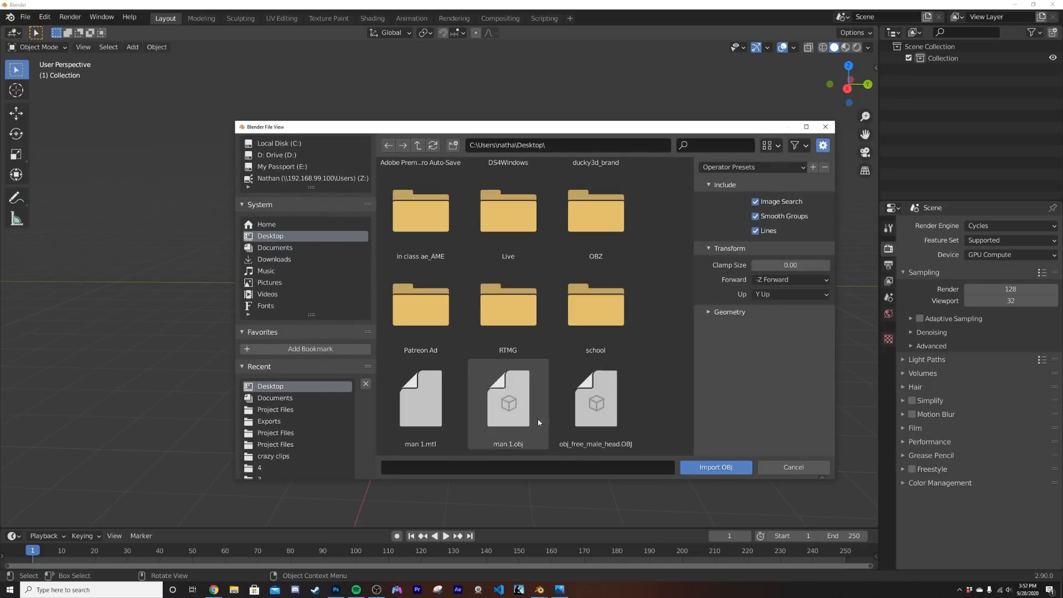
double_click(597, 410)
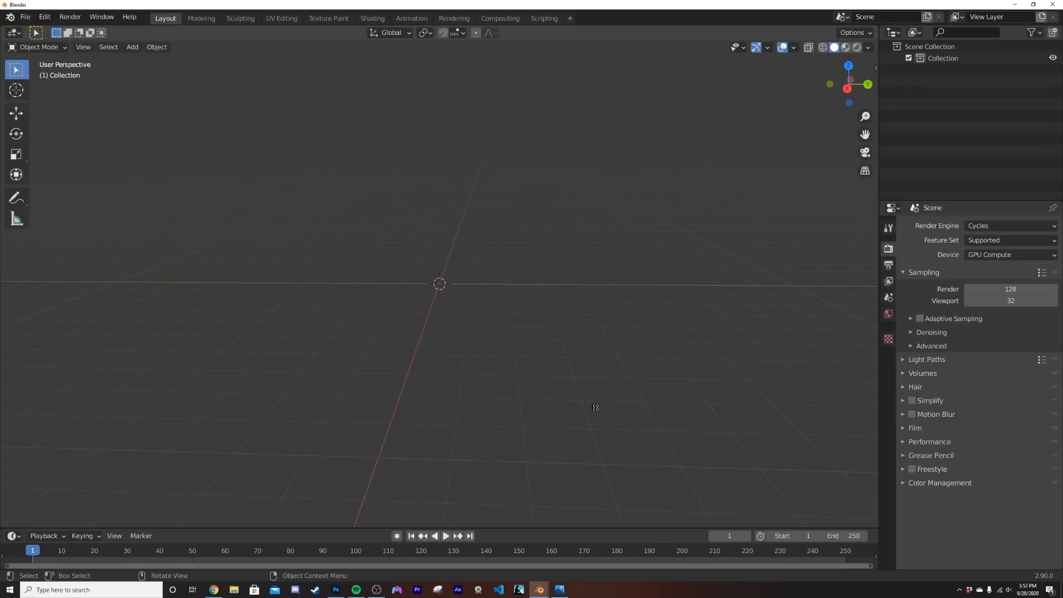
Move the imported head up about 0.75 m in the front orthographic view
middle_drag(427, 388, 510, 372)
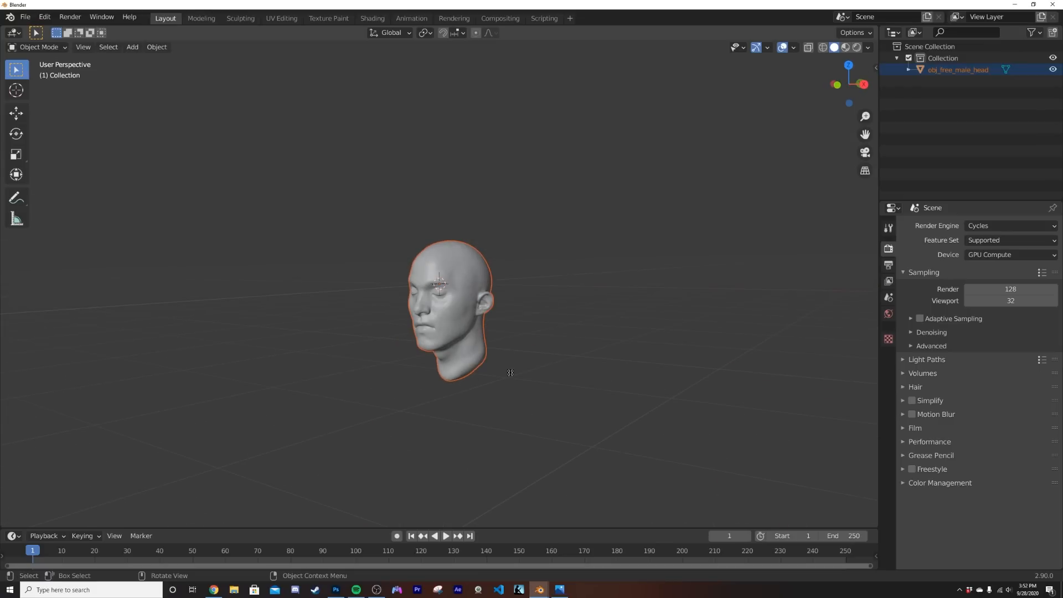
key(grave)
click(459, 338)
click(460, 339)
scroll(468, 343, up, 4)
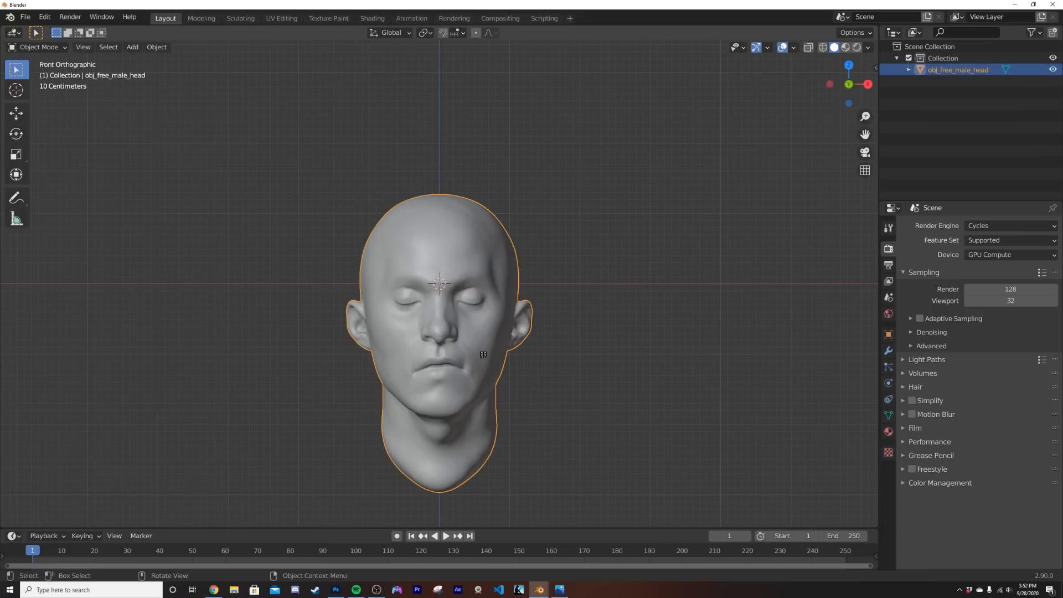
scroll(483, 354, down, 3)
key(g)
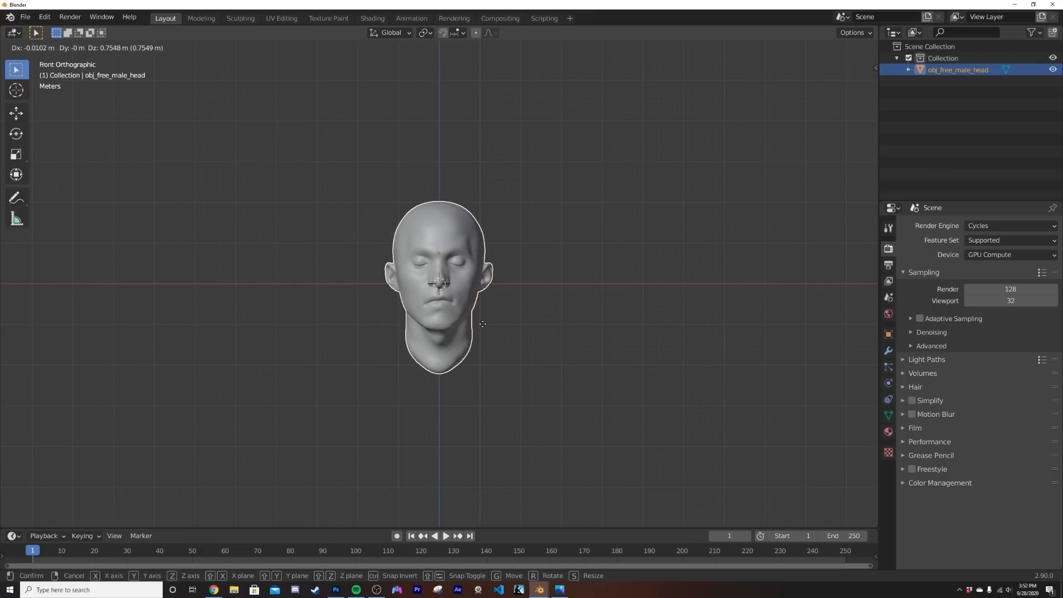
click(483, 324)
Switch to the Shading workspace and set the viewport to Rendered shading with the head seen from the front
click(372, 19)
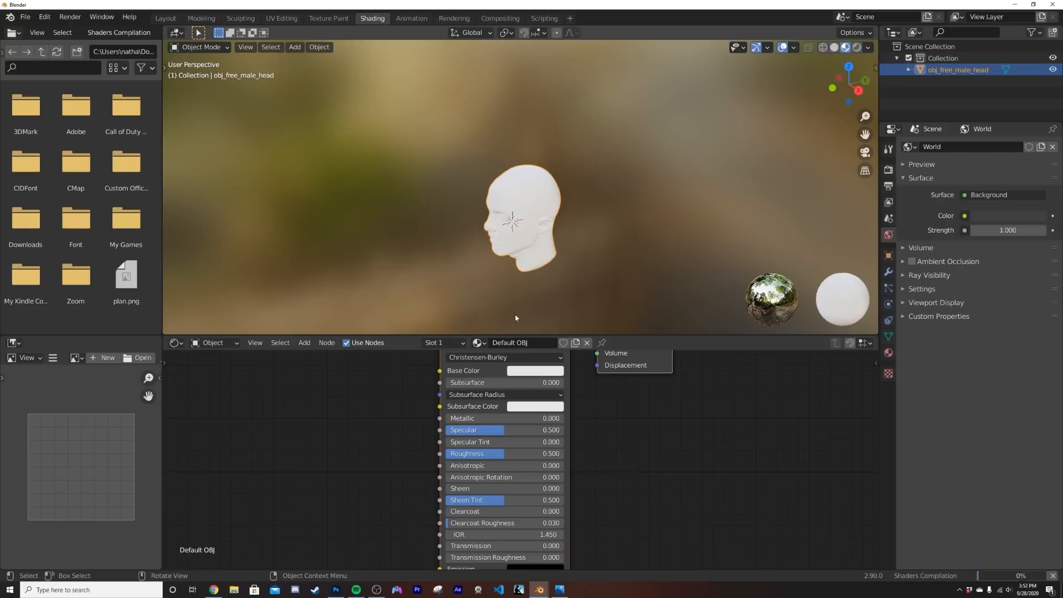
mouse_move(503, 287)
middle_down()
mouse_move(646, 190)
mouse_move(580, 175)
middle_up()
scroll(542, 260, up, 2)
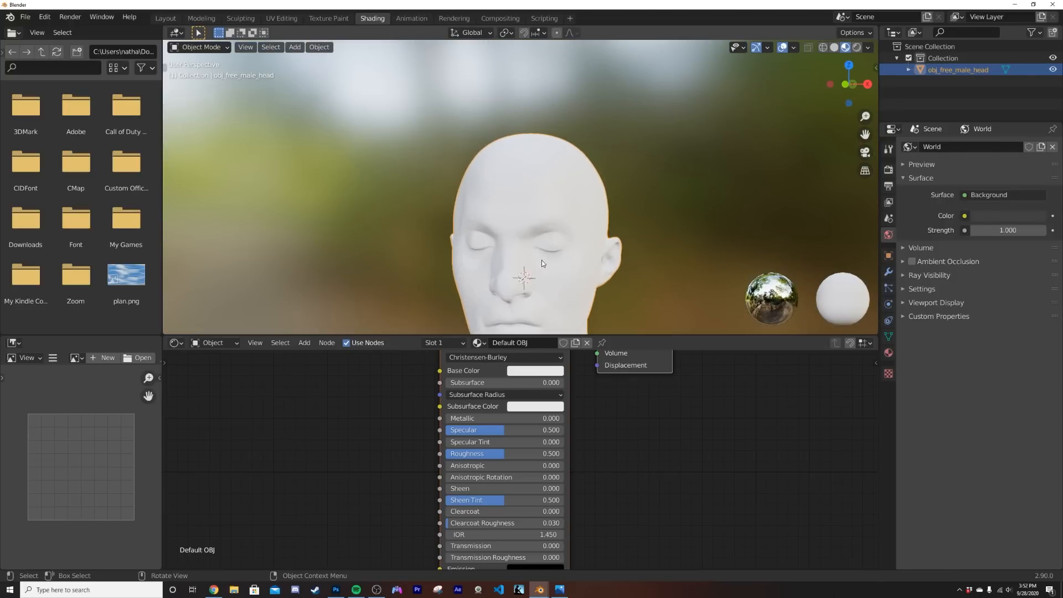
scroll(579, 264, up, 2)
key(z)
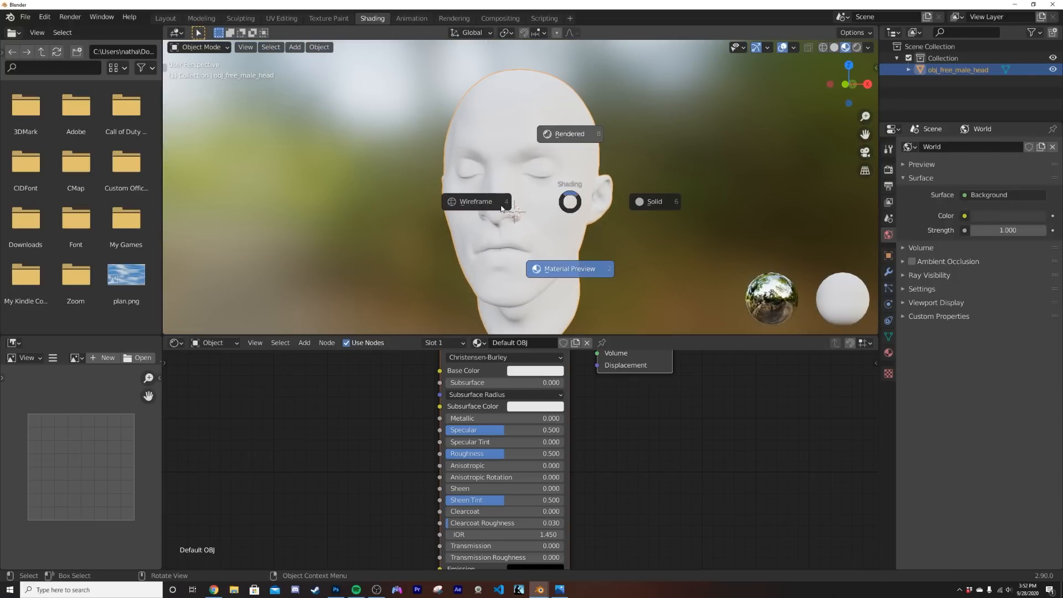
click(560, 172)
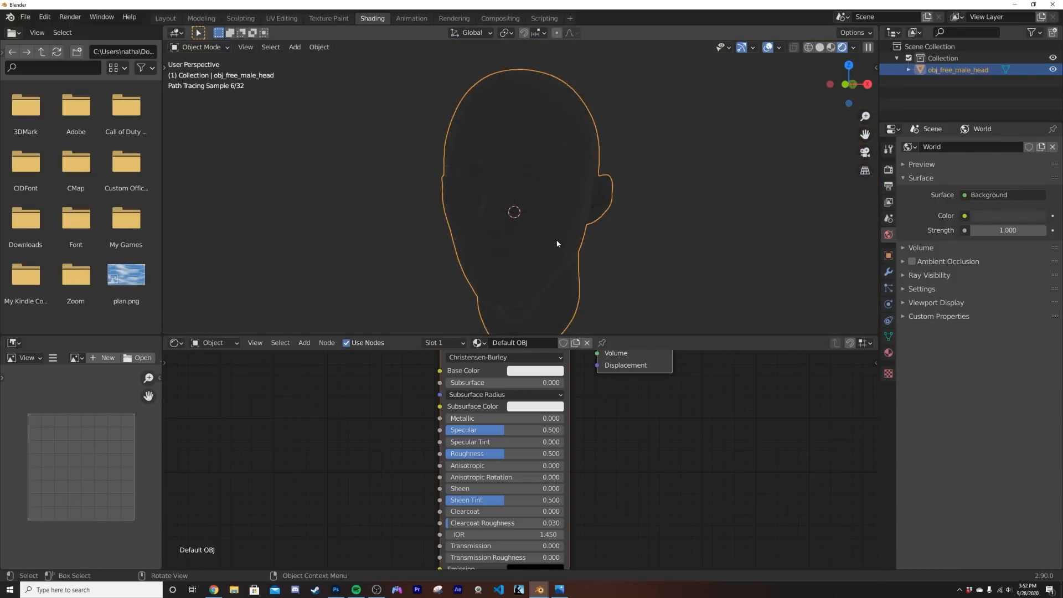
middle_drag(557, 244, 572, 242)
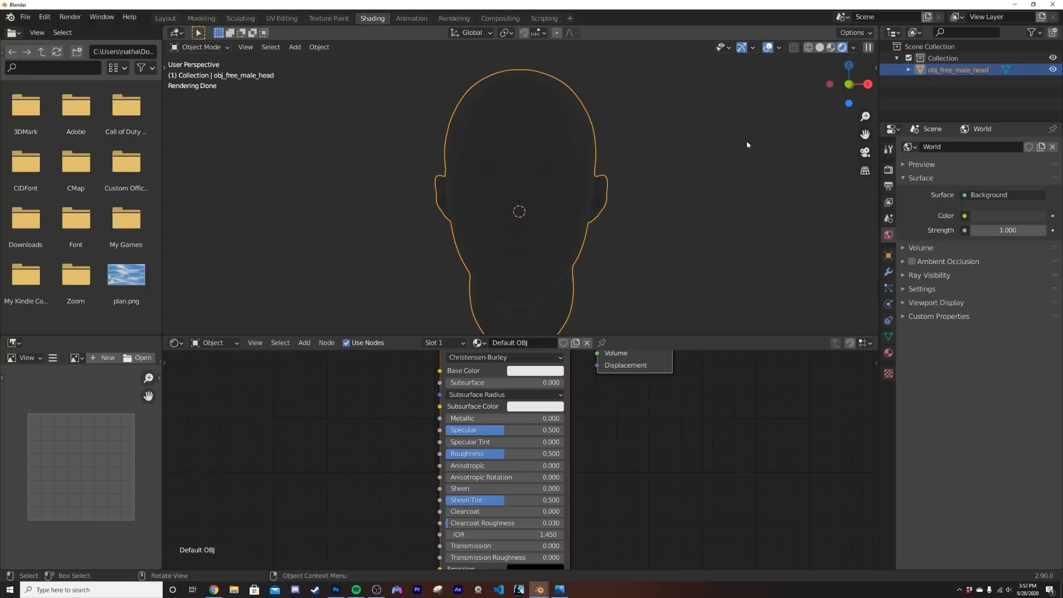
Turn off Scene World and Scene Lights so the rendered viewport uses the built-in HDRI lighting
click(854, 47)
click(787, 116)
click(787, 104)
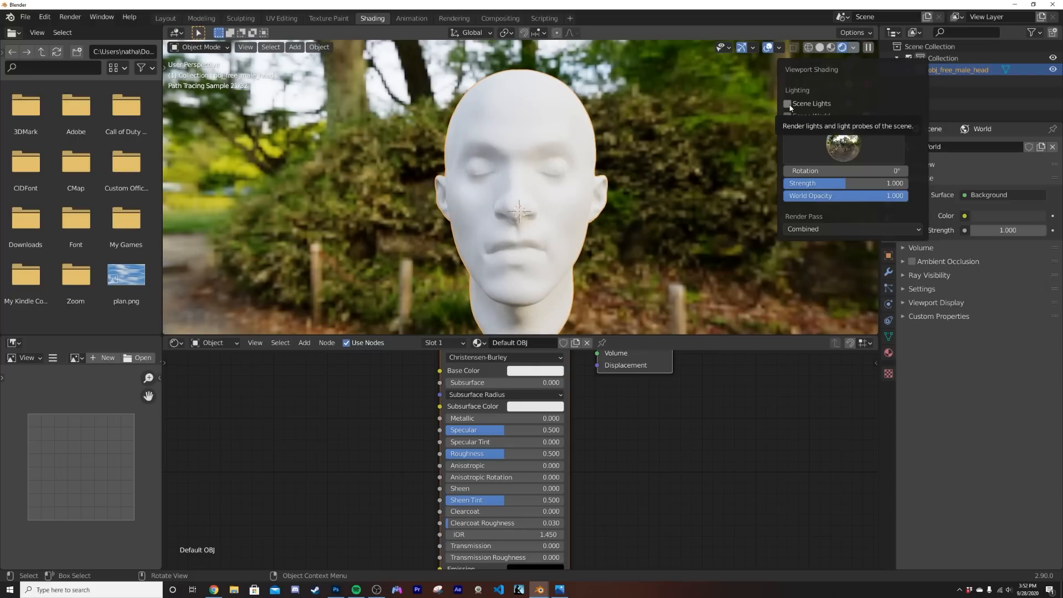
click(843, 145)
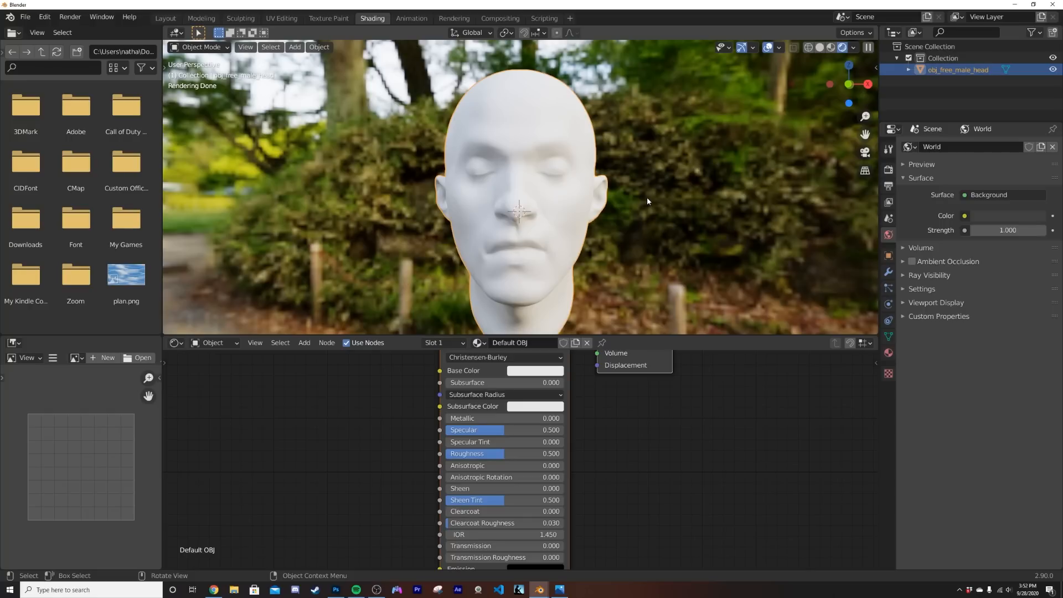
Move the Principled BSDF node away from the Material Output and enlarge the node editor area
middle_drag(650, 182, 641, 185)
scroll(520, 453, down, 1)
scroll(520, 454, down, 3)
drag(517, 363, 386, 372)
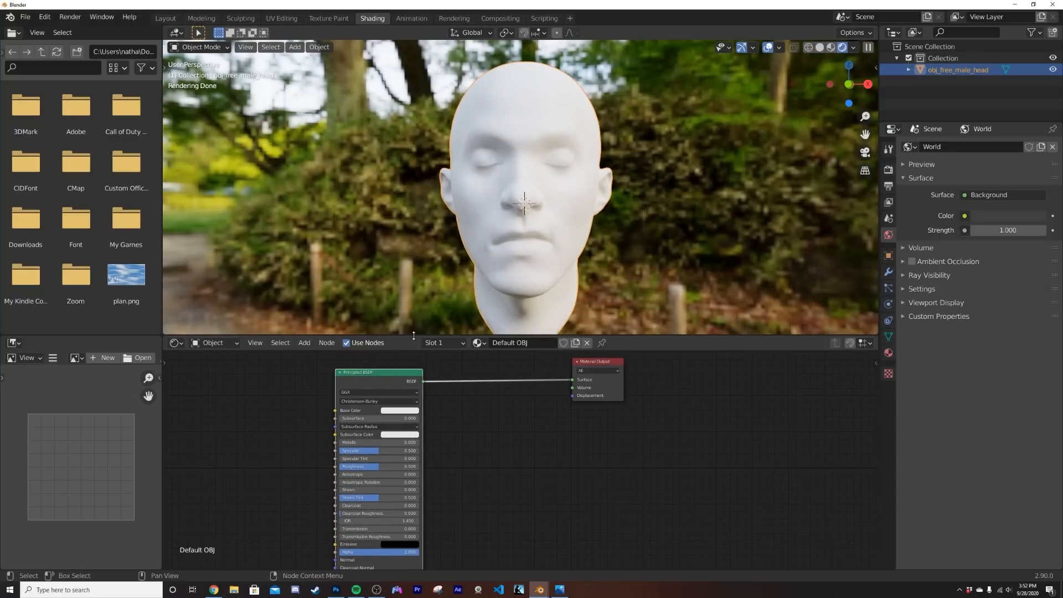
drag(447, 335, 448, 302)
Insert a Mix Shader node on the link between the Principled BSDF and the Material Output
key(shift+a)
click(470, 331)
text(mix)
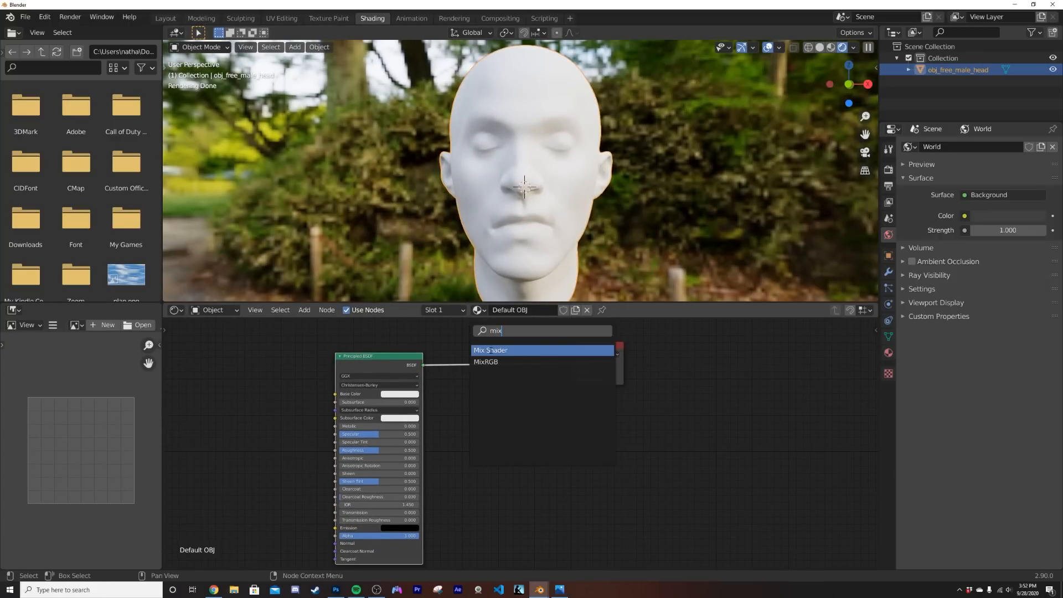
click(490, 350)
click(490, 352)
Add a Transparent BSDF wired to the Mix Shader's second shader input, and place the Mix Shader above the Principled BSDF
key(shift+a)
click(498, 398)
text(tr)
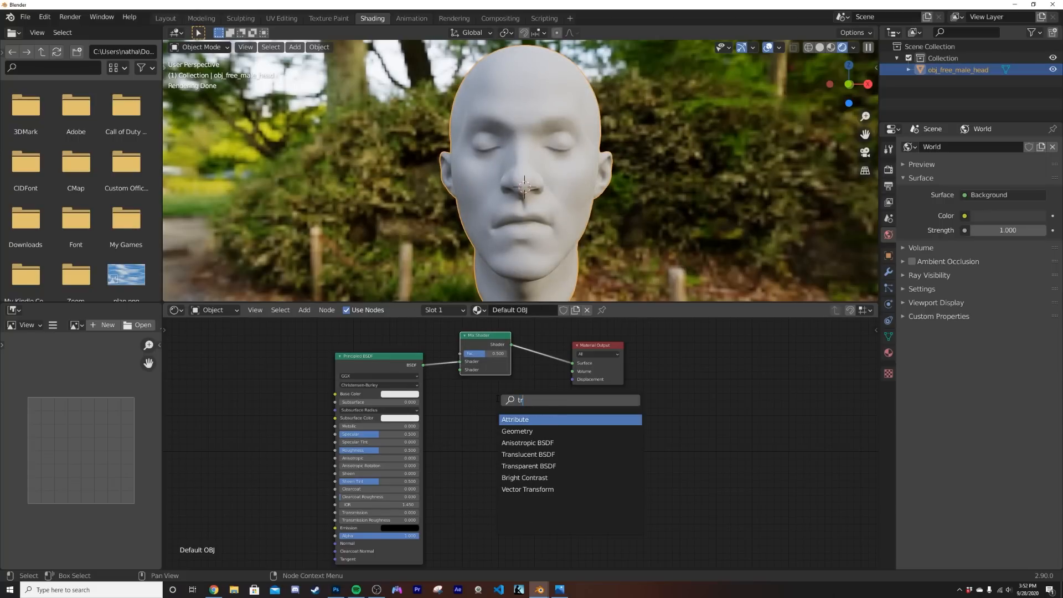
click(543, 466)
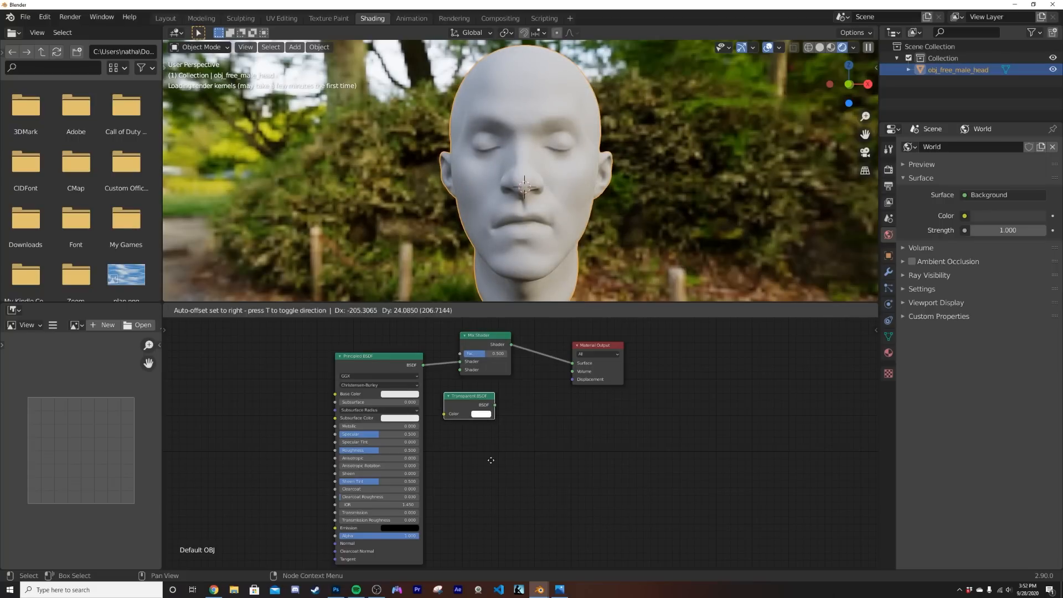
click(483, 397)
drag(495, 406, 461, 371)
middle_drag(489, 386, 518, 462)
drag(521, 412, 396, 381)
Add a ColorRamp node and connect its Color output to the Mix Shader's Fac input
middle_drag(396, 381, 468, 382)
scroll(388, 406, up, 5)
middle_drag(392, 409, 463, 405)
key(shift+a)
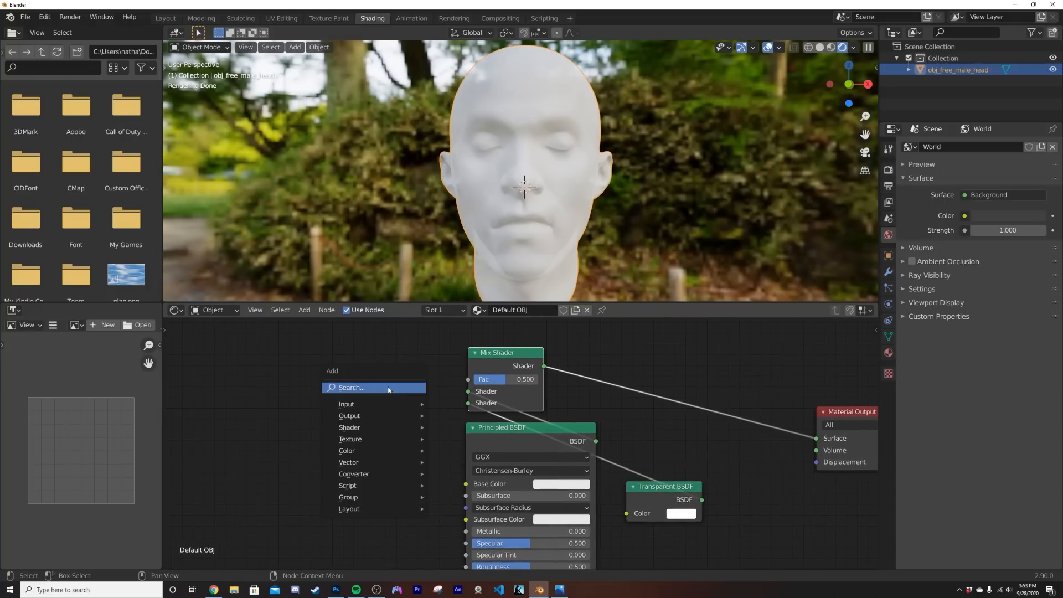
click(389, 388)
text(col)
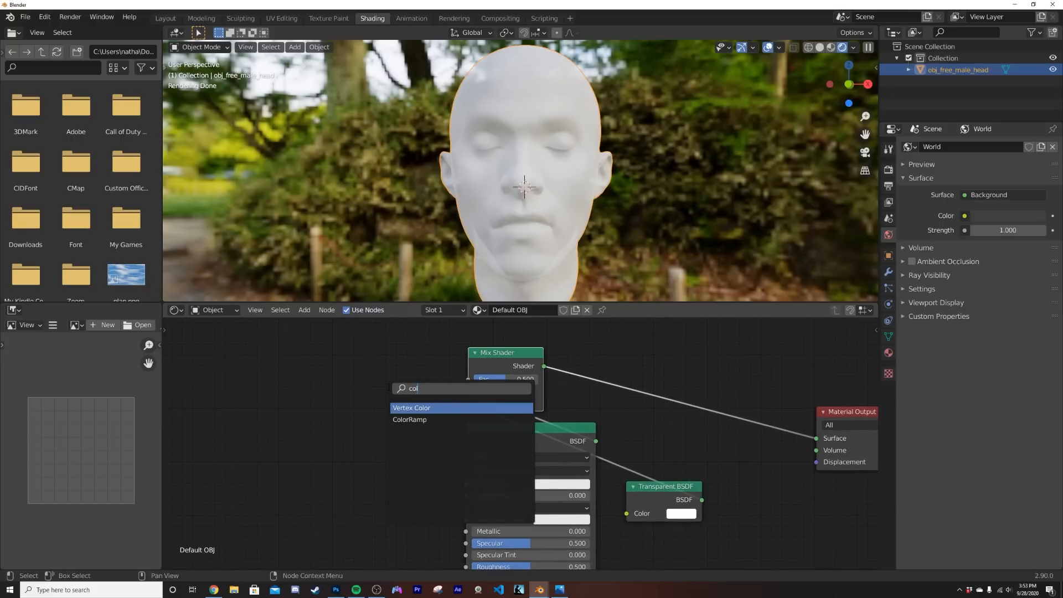
key(Down)
key(Return)
click(326, 393)
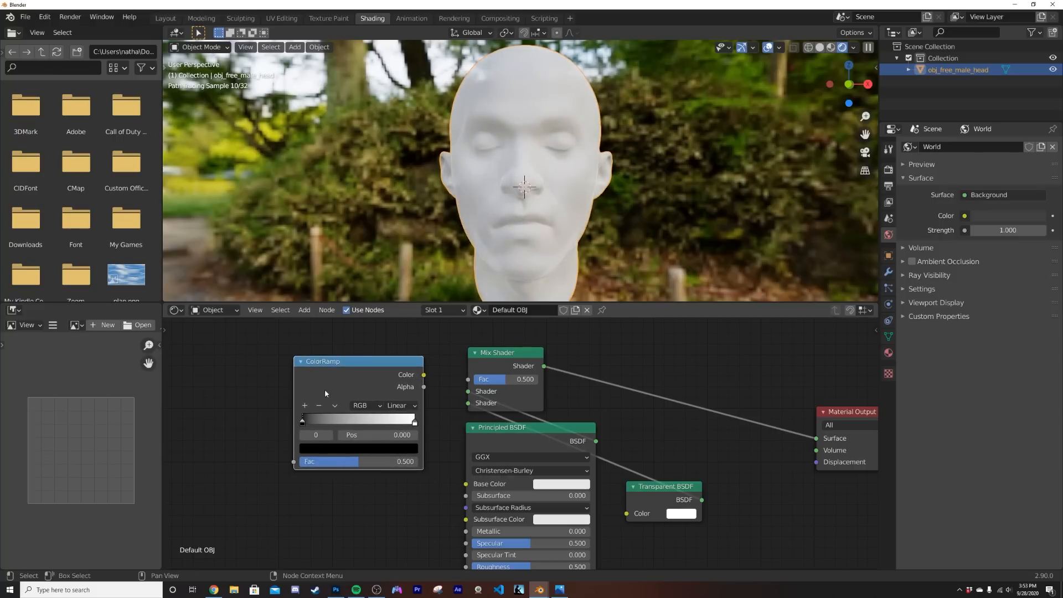
drag(425, 377, 420, 350)
drag(321, 419, 472, 382)
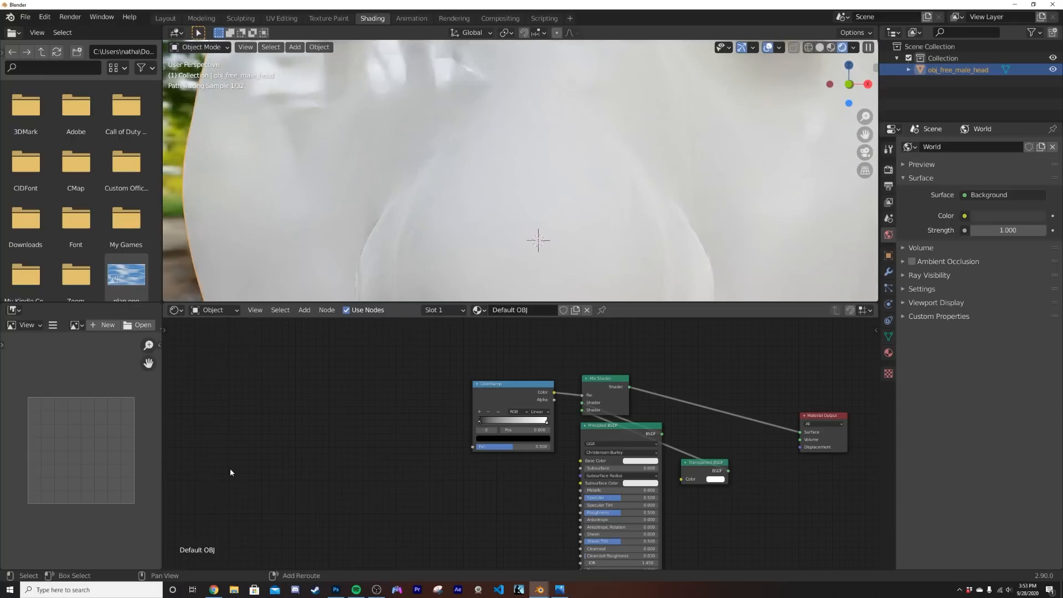
key(shift+a)
click(228, 447)
text(noi)
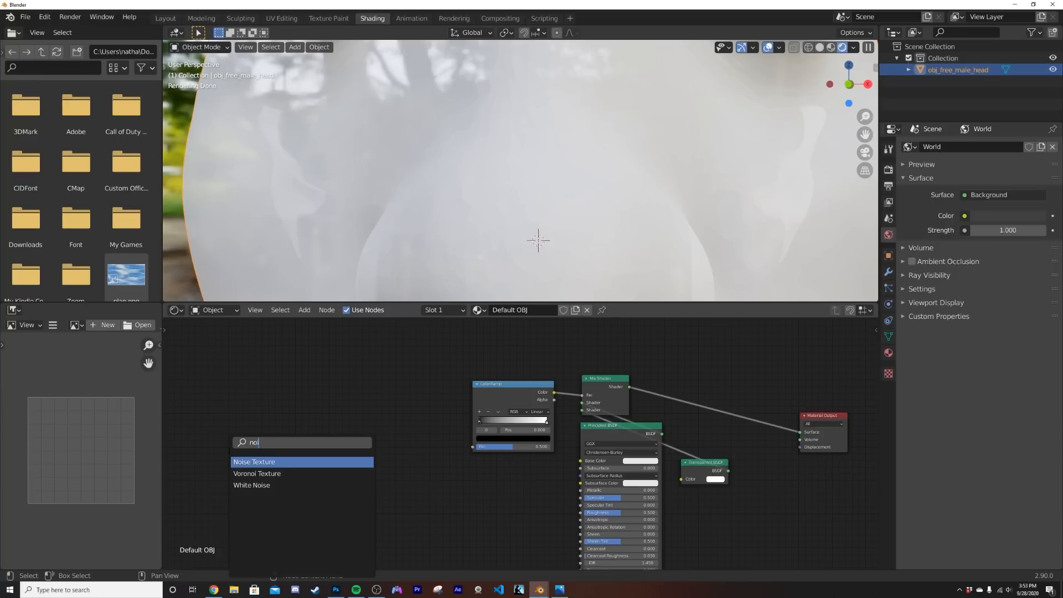
Add a Magic Texture node before the ColorRamp
key(shift+a)
click(325, 403)
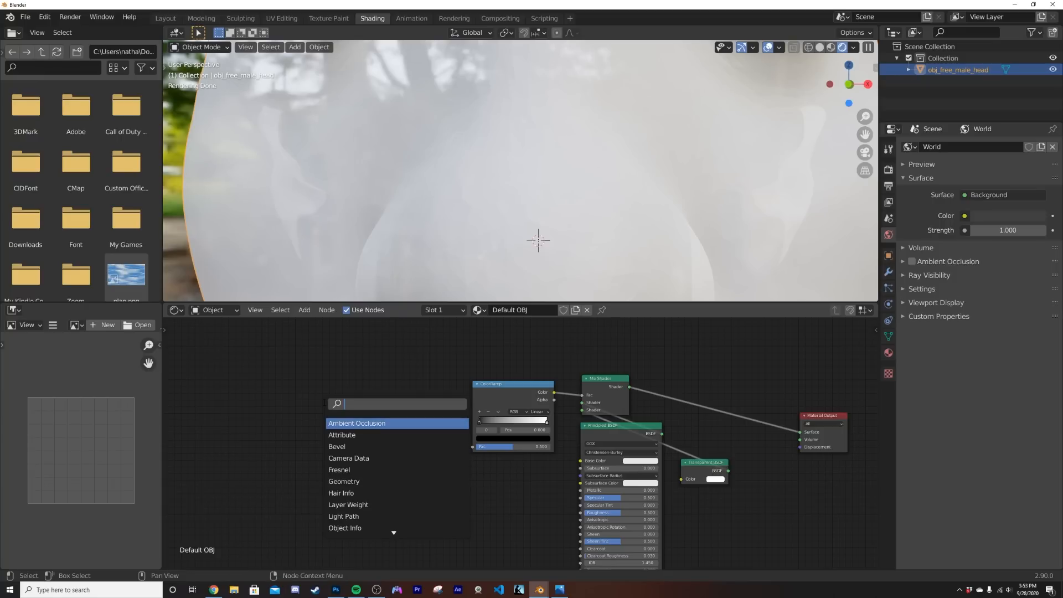
text(mag)
key(Down)
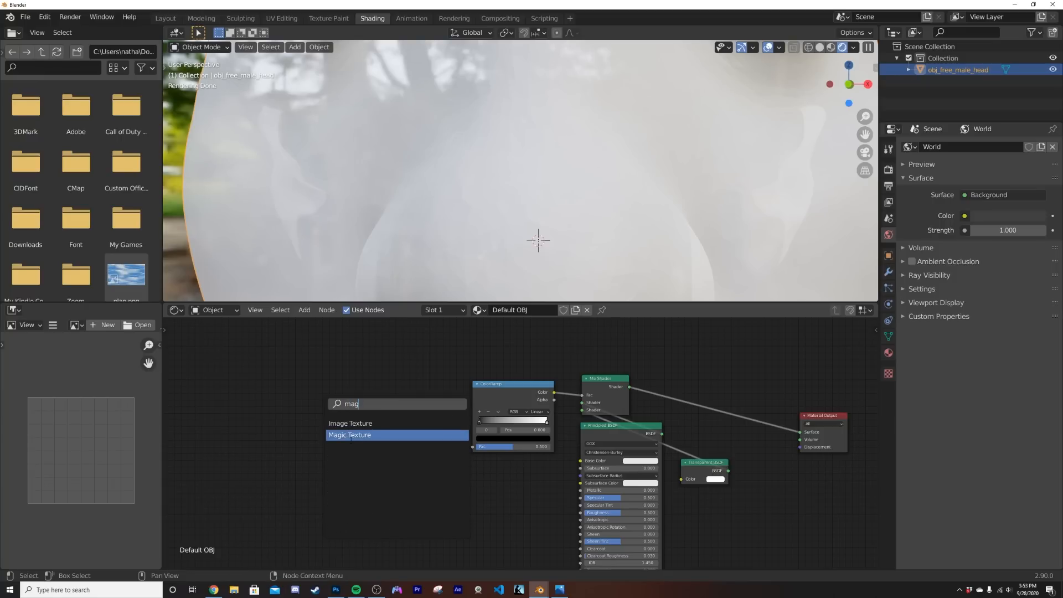
key(Return)
click(406, 441)
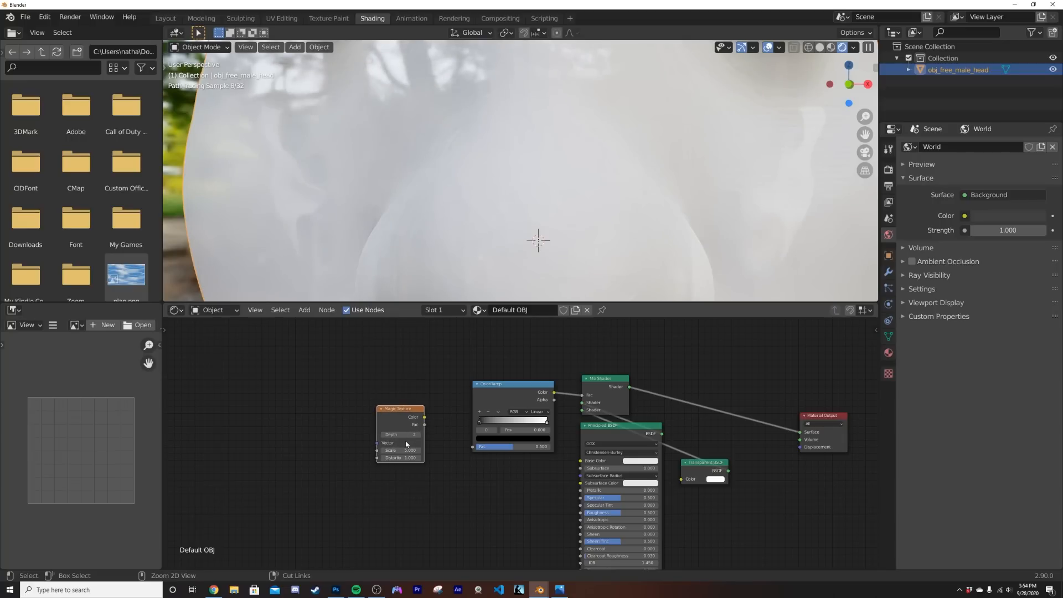
Add Texture Coordinate and Mapping nodes that feed Object coordinates into the Magic Texture's Vector input
key(ctrl+t)
drag(255, 438, 278, 429)
scroll(257, 442, up, 5)
middle_drag(256, 442, 346, 432)
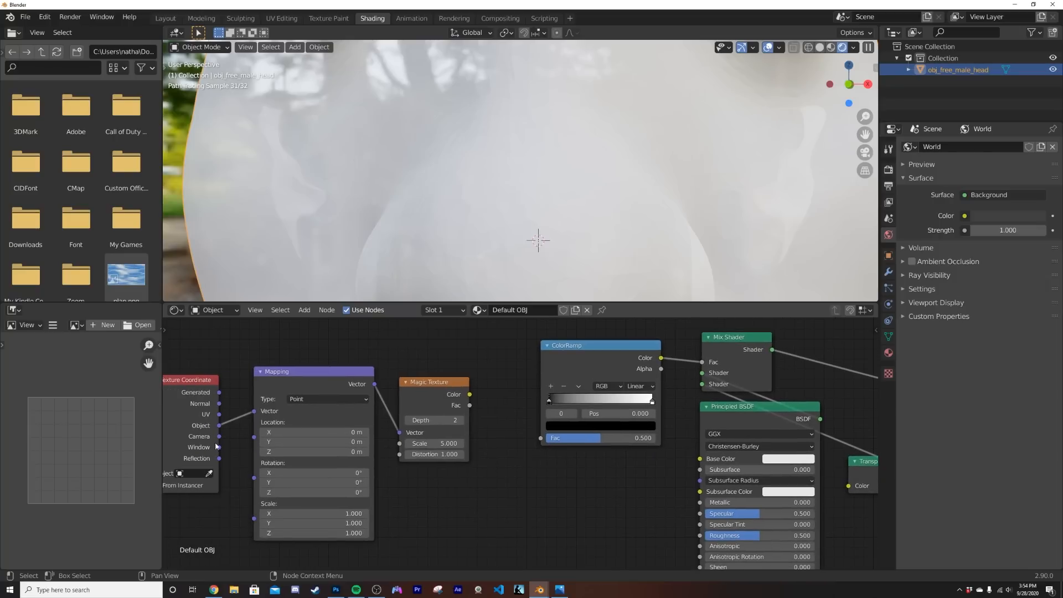
scroll(354, 432, down, 5)
middle_drag(461, 433, 432, 469)
scroll(507, 195, down, 5)
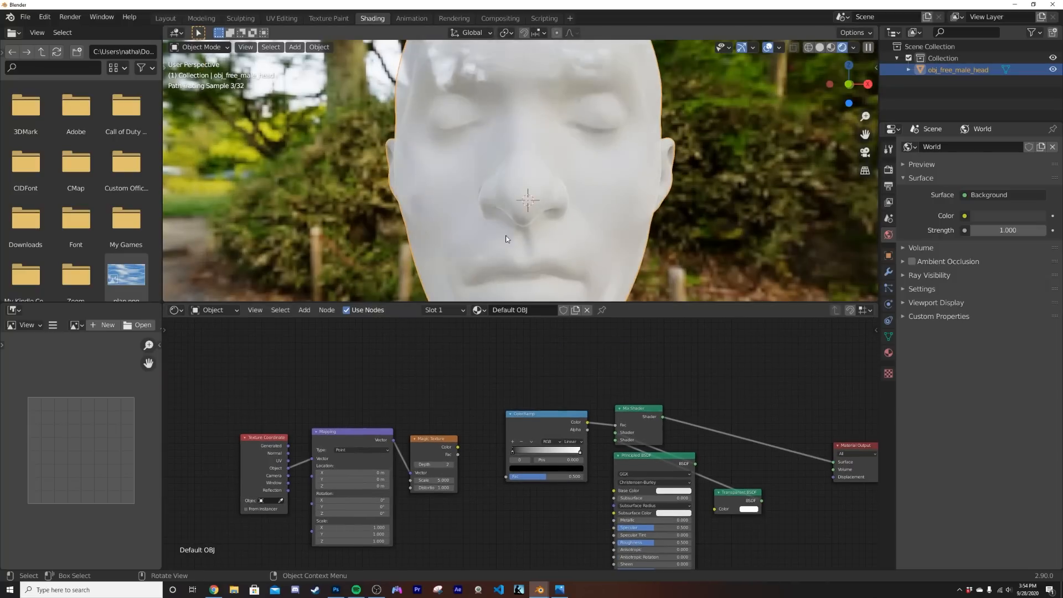
Connect the Magic Texture's Color output to the ColorRamp's Fac input and inspect the pattern on the head
drag(458, 447, 506, 477)
scroll(511, 214, up, 2)
scroll(512, 194, up, 2)
scroll(514, 177, down, 3)
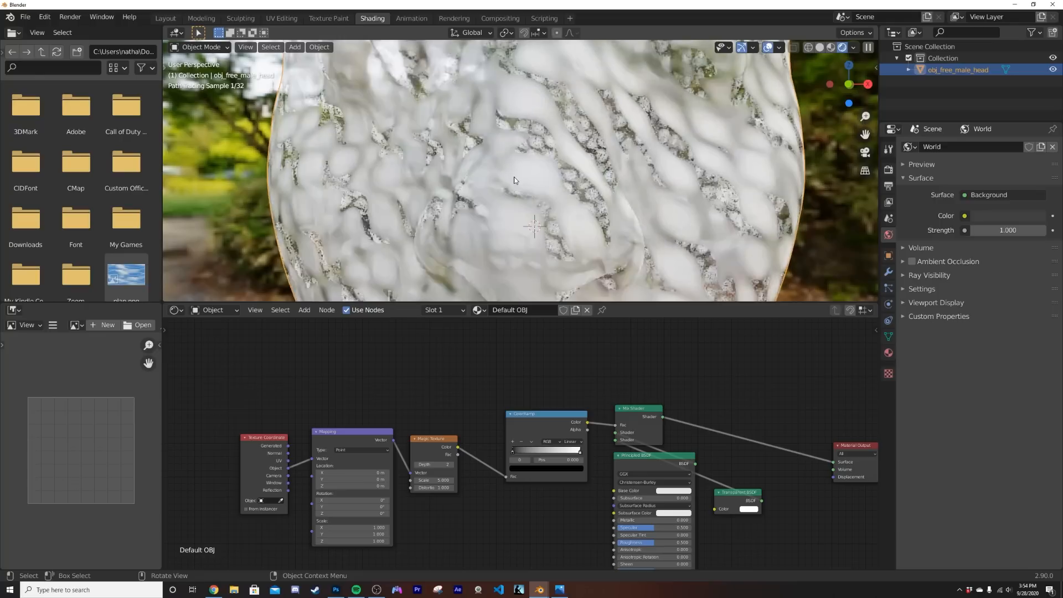
Set the ColorRamp's interpolation to Constant and move its white stop to position 0.577
scroll(524, 186, up, 4)
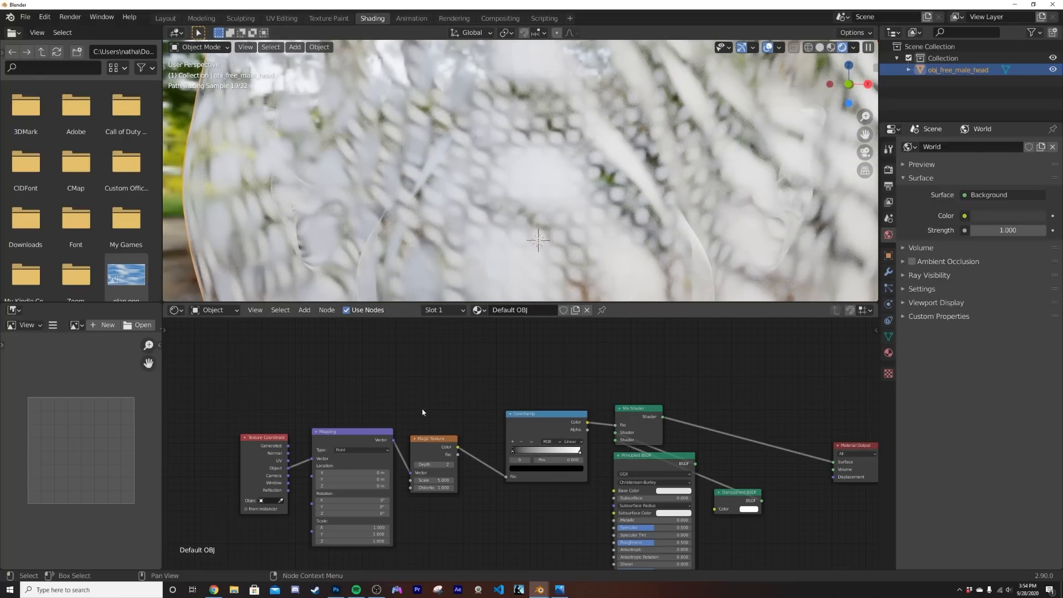
scroll(570, 447, up, 3)
click(586, 437)
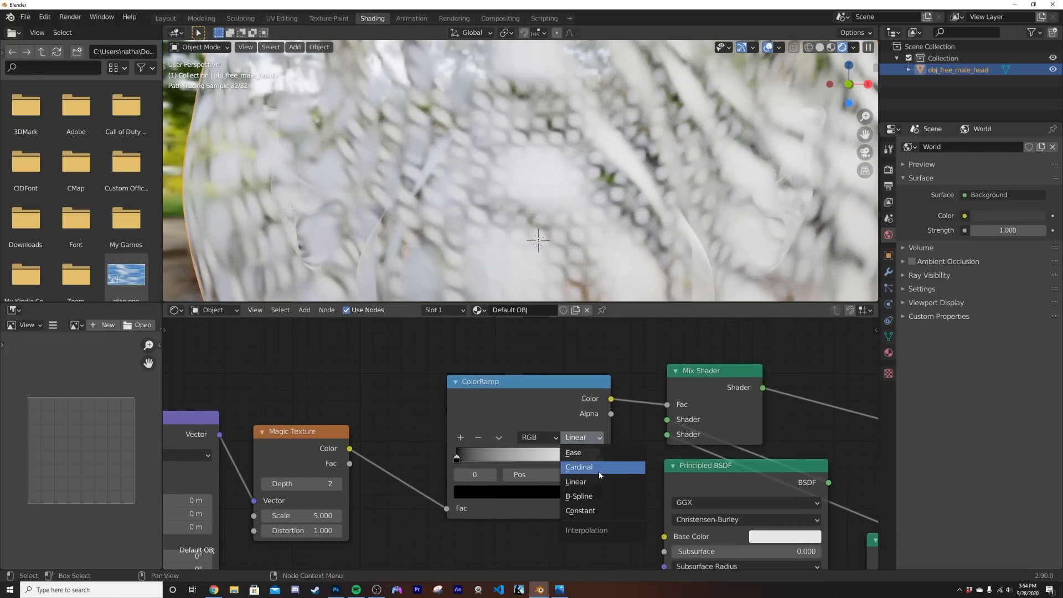
click(598, 510)
drag(600, 459, 537, 463)
scroll(496, 222, down, 5)
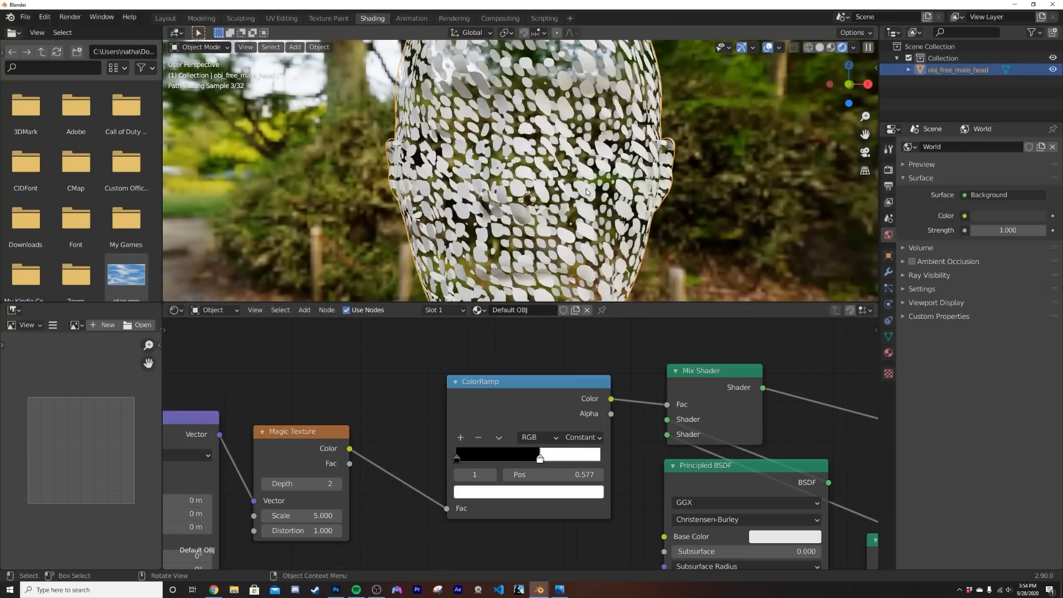
Set the Magic Texture's Distortion to 6.860 and Scale to 0.680, trying Depth 4 before returning it to 2
click(338, 483)
click(338, 484)
shift+drag(328, 531, 854, 531)
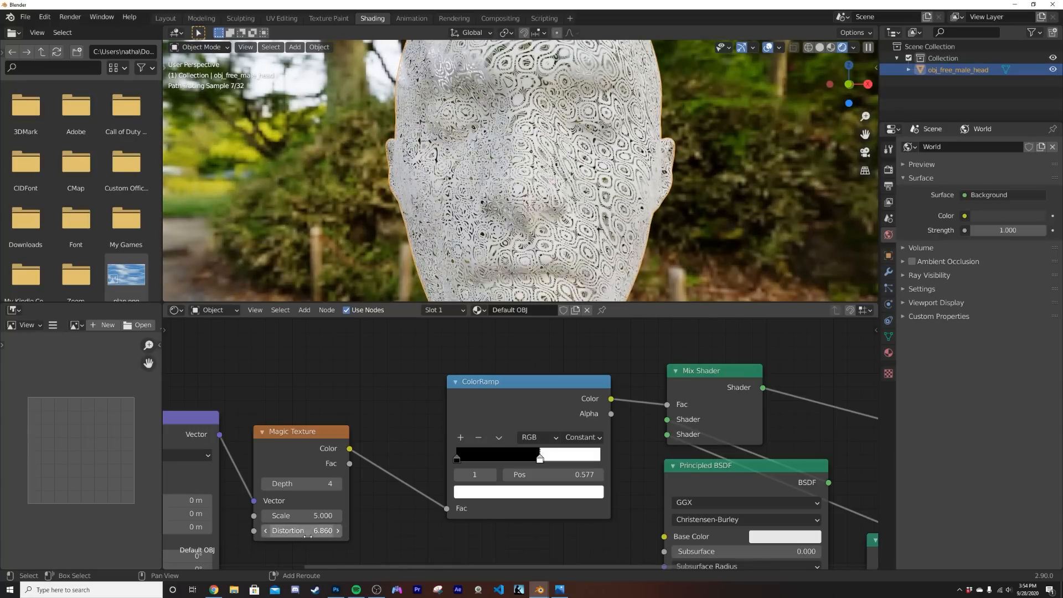
mouse_move(328, 516)
shift+mouse_down()
mouse_move(16, 516)
mouse_move(314, 519)
shift+mouse_up()
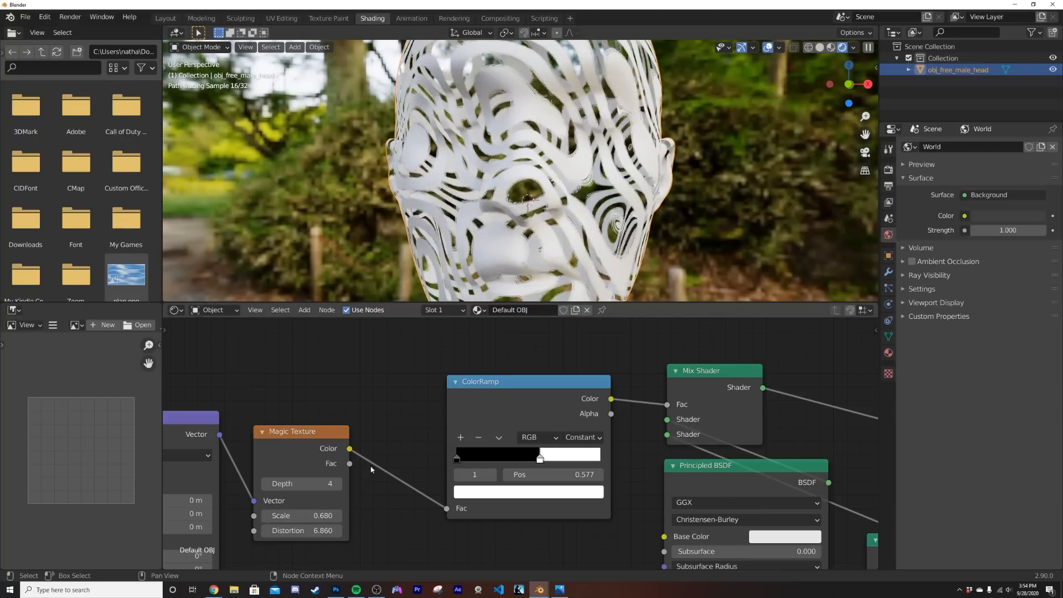
click(266, 484)
click(267, 484)
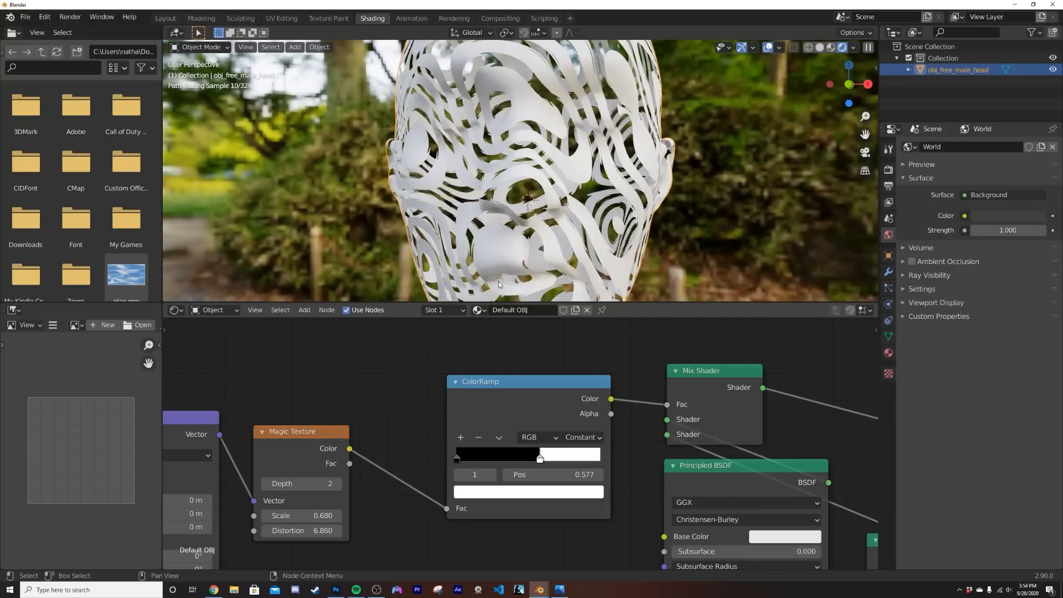
Inspect the cut-out pattern on the head from several angles and change the viewport shading to Material Preview
scroll(572, 146, down, 4)
middle_drag(491, 116, 463, 141)
scroll(541, 146, up, 5)
middle_drag(541, 147, 591, 131)
scroll(577, 144, down, 4)
key(z)
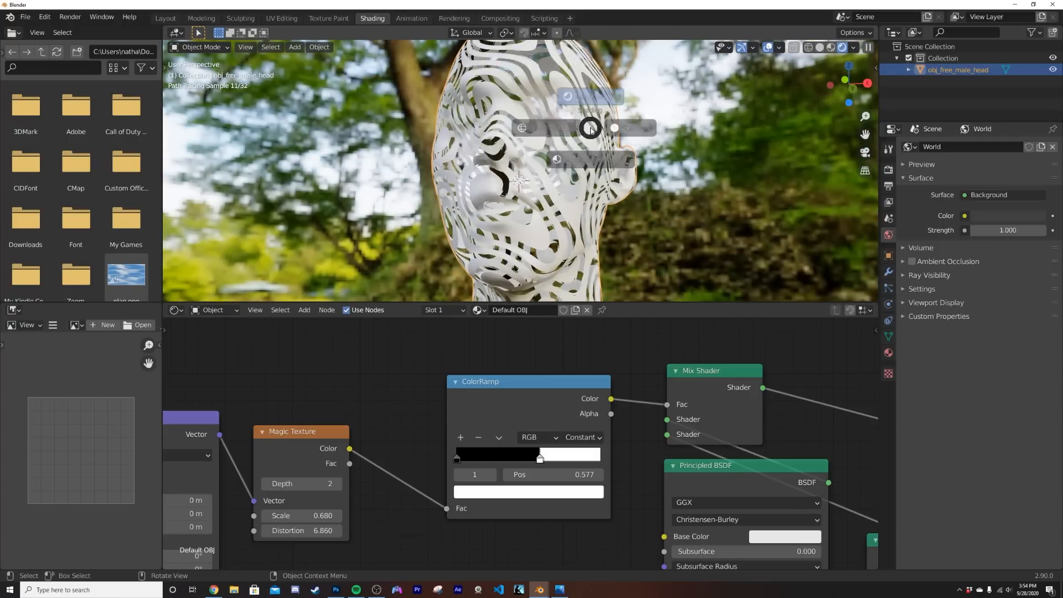
click(599, 187)
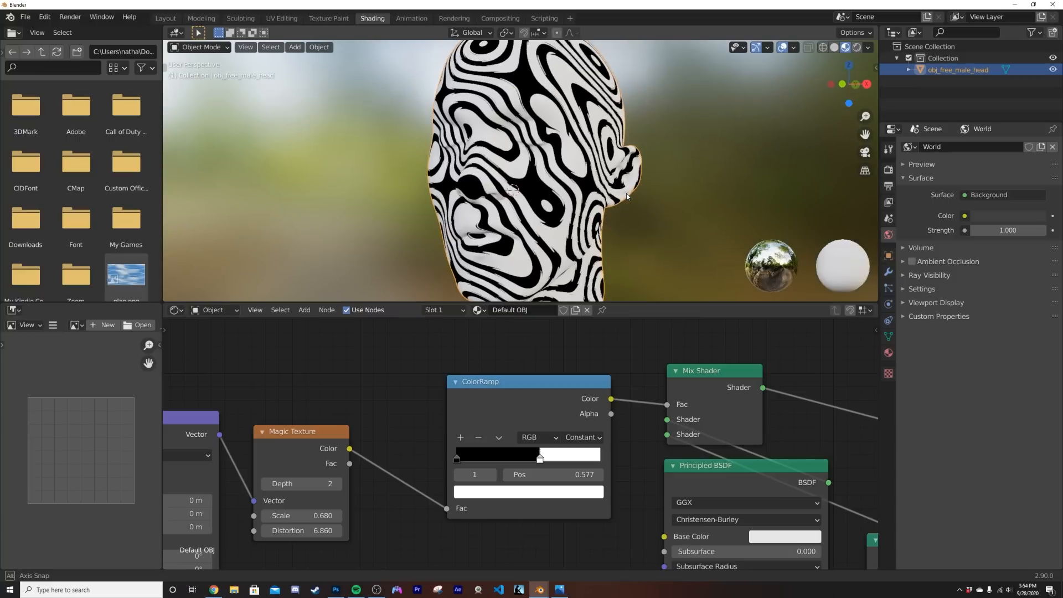
Switch the scene's render engine to Eevee
click(889, 353)
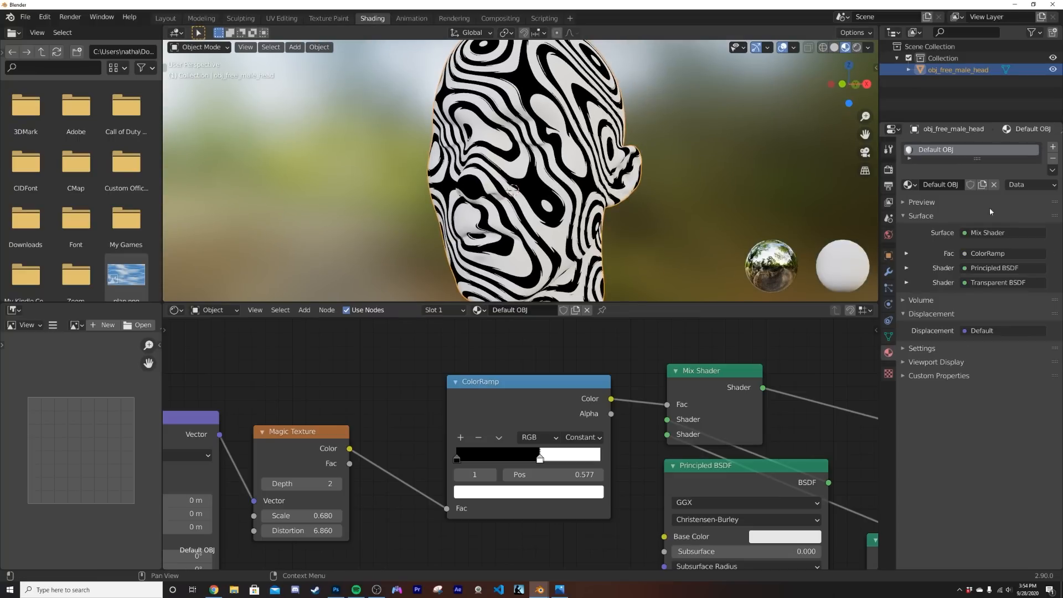
click(889, 170)
click(981, 149)
click(987, 185)
click(983, 147)
click(980, 160)
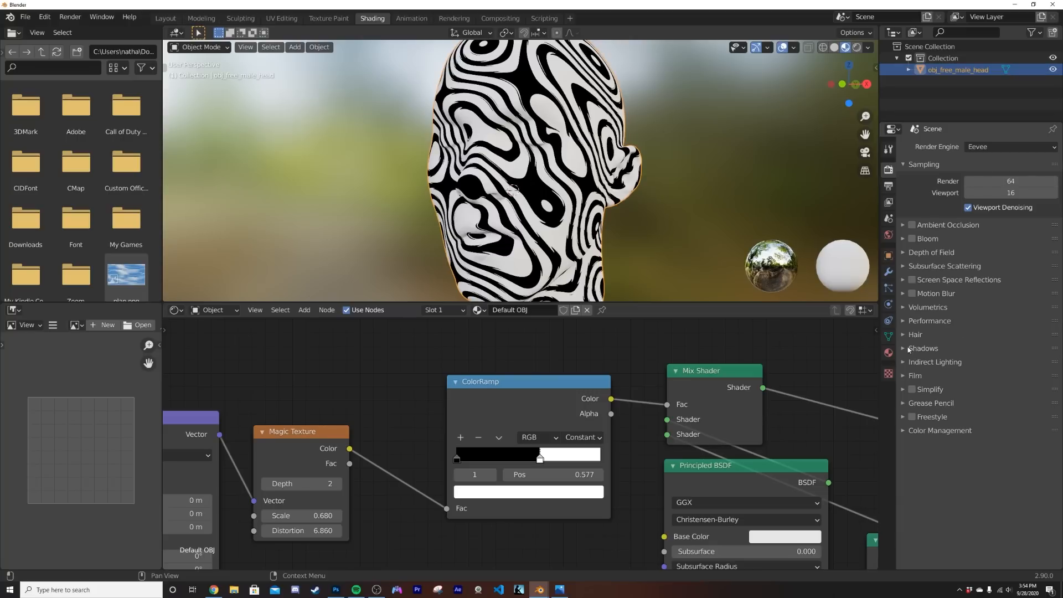
Try the Alpha Blend mode on the head material and inspect the transparent areas up close
click(888, 352)
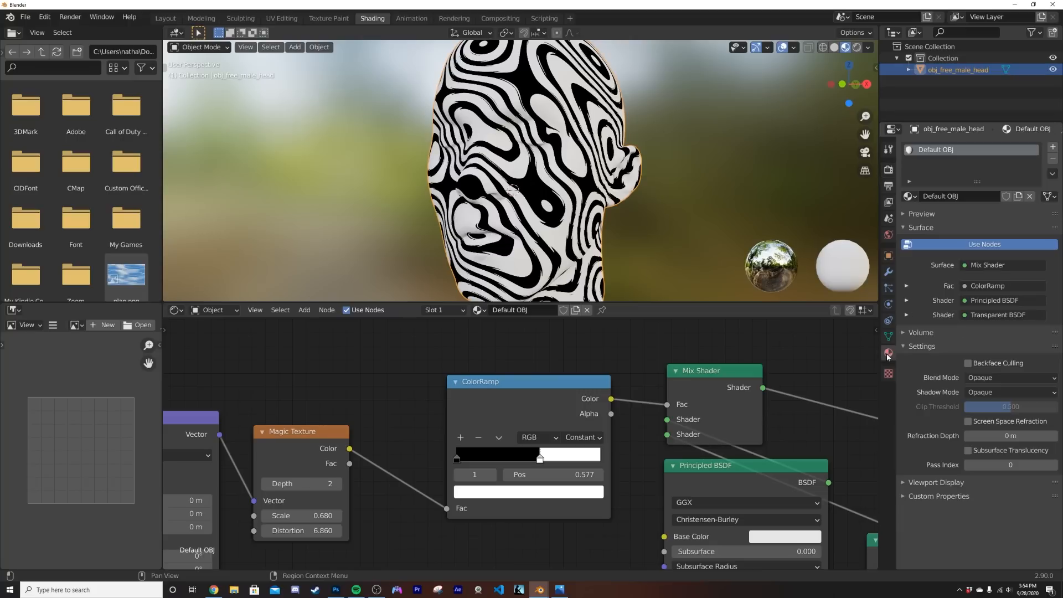
click(981, 379)
click(985, 418)
middle_drag(571, 162, 621, 173)
scroll(621, 173, up, 6)
mouse_move(525, 195)
middle_down()
mouse_move(542, 195)
mouse_move(526, 203)
mouse_move(545, 198)
middle_up()
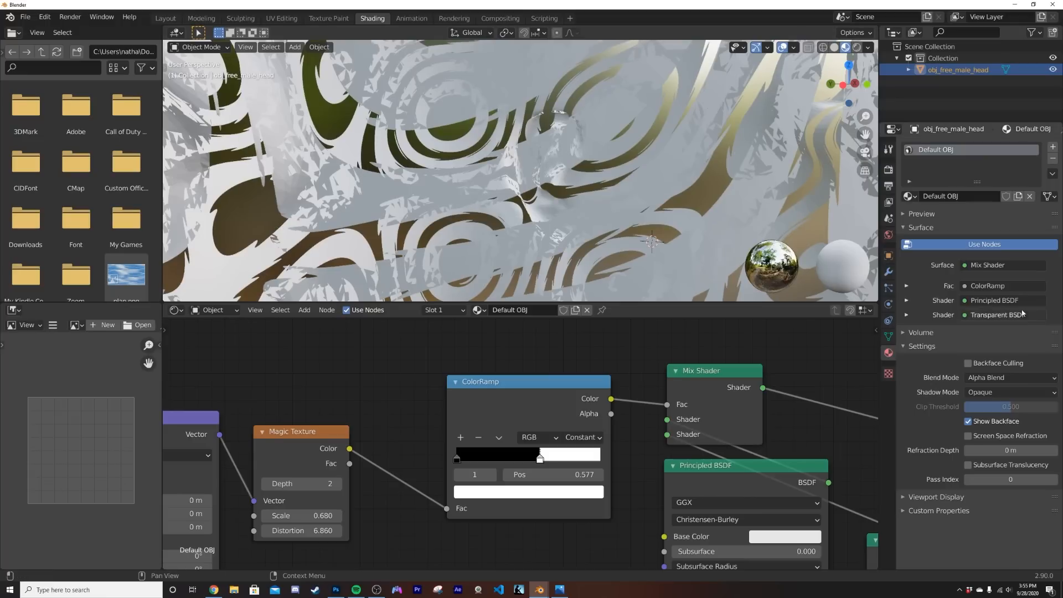
Set the head material's blend mode to Alpha Hashed and inspect the cut-outs on the head
click(1008, 378)
click(1008, 377)
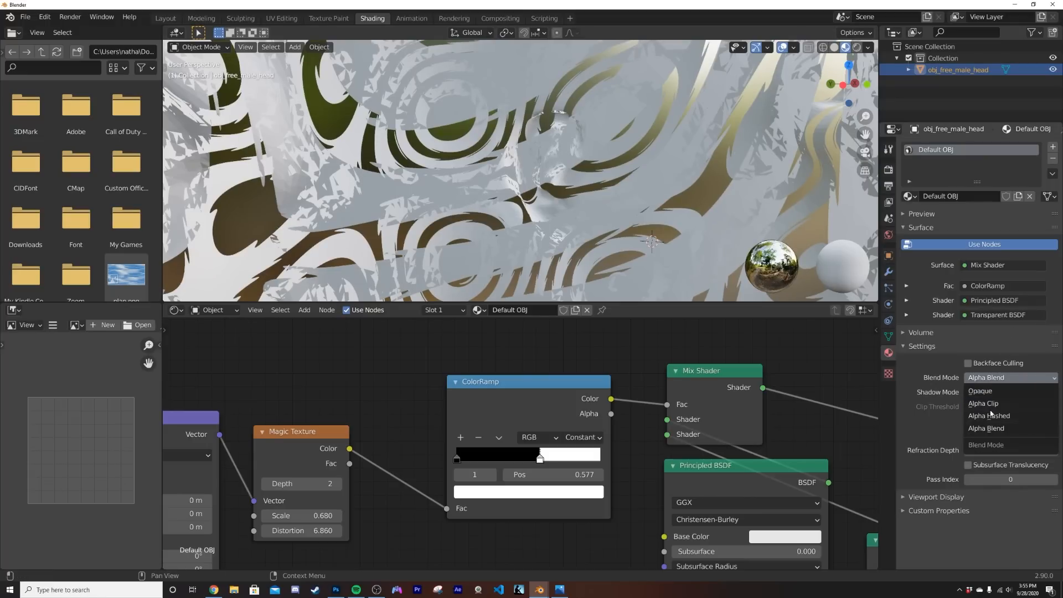
click(993, 420)
middle_drag(588, 143, 501, 153)
right_click(550, 166)
click(550, 166)
scroll(549, 168, down, 5)
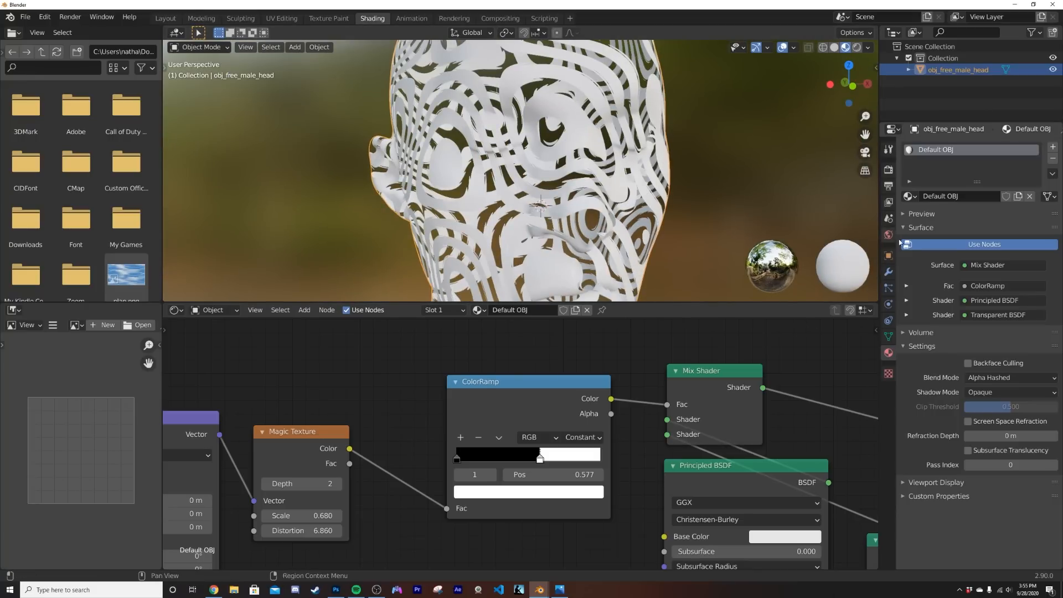
Switch the render engine back to Cycles and show the head in Rendered viewport shading
click(889, 170)
click(970, 150)
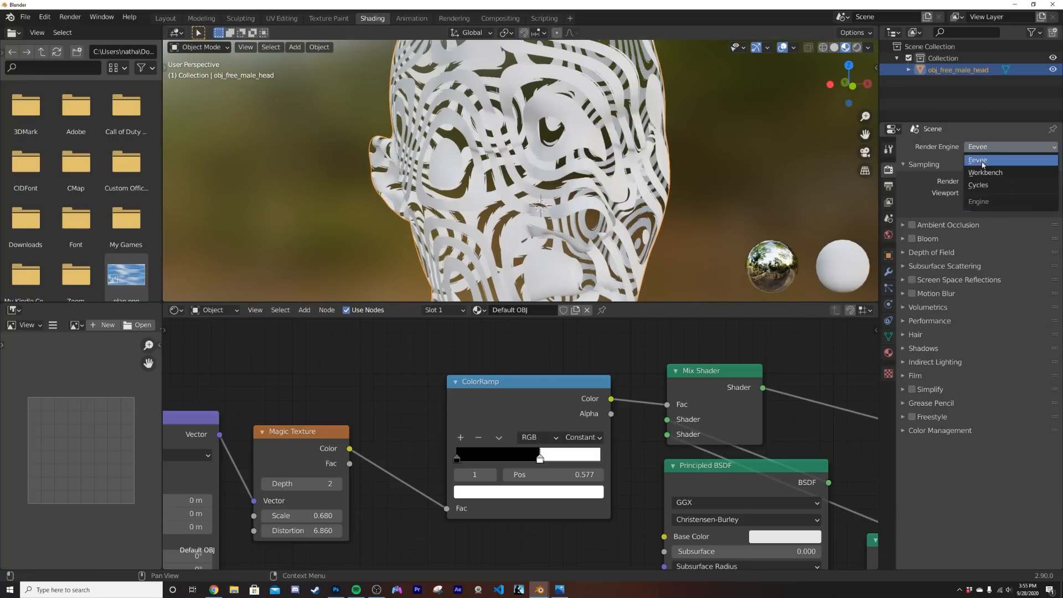
click(991, 185)
key(z)
click(546, 127)
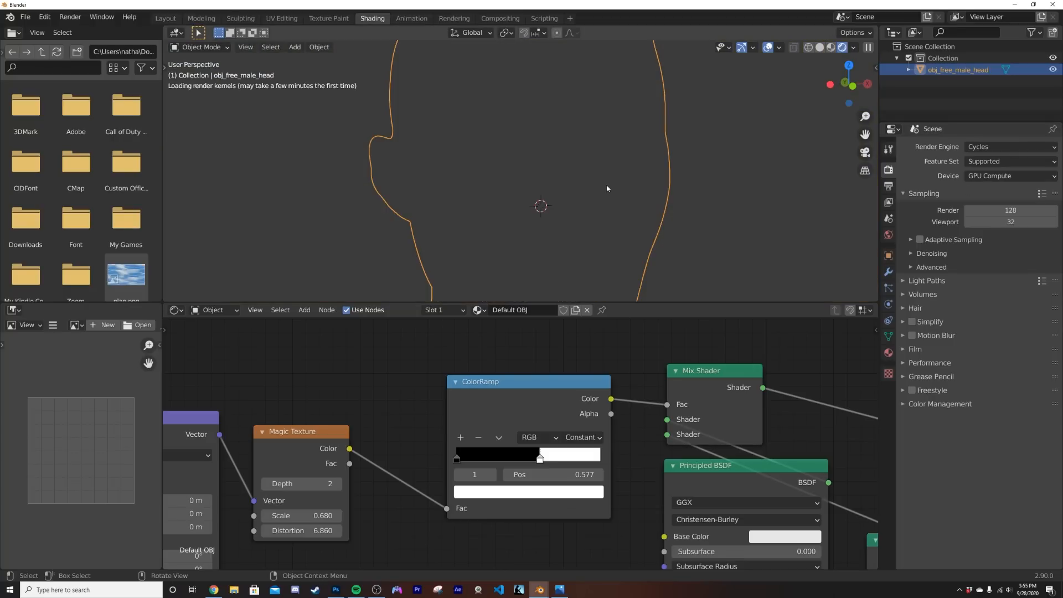
middle_drag(636, 224, 596, 215)
scroll(608, 217, down, 4)
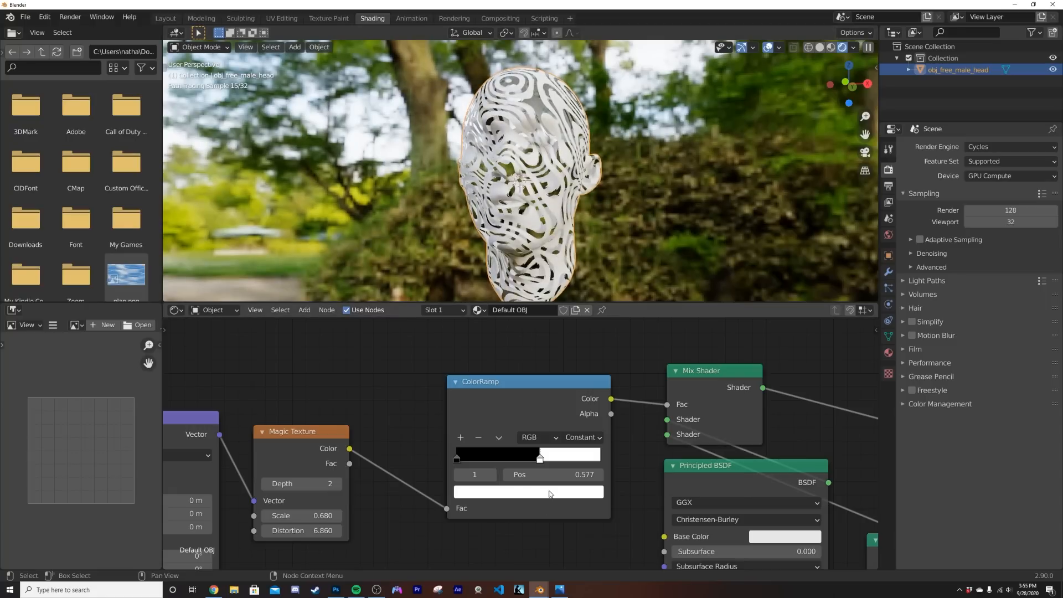
Move the ColorRamp's white stop to position 0.282 and inspect the thinner pattern on the face
drag(540, 459, 497, 459)
middle_drag(502, 153, 519, 162)
scroll(519, 163, up, 4)
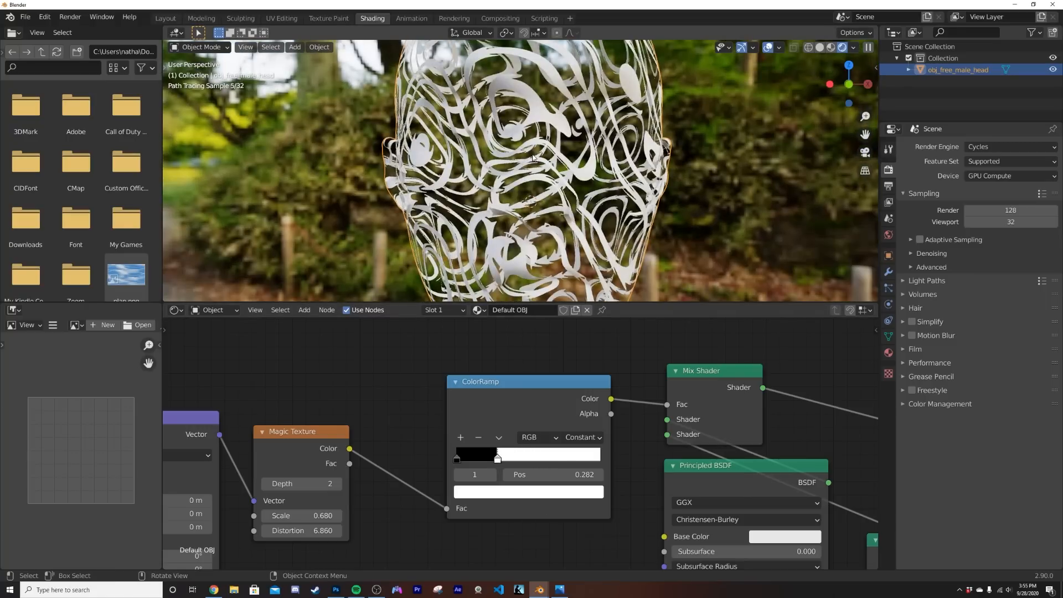
middle_drag(532, 159, 633, 204)
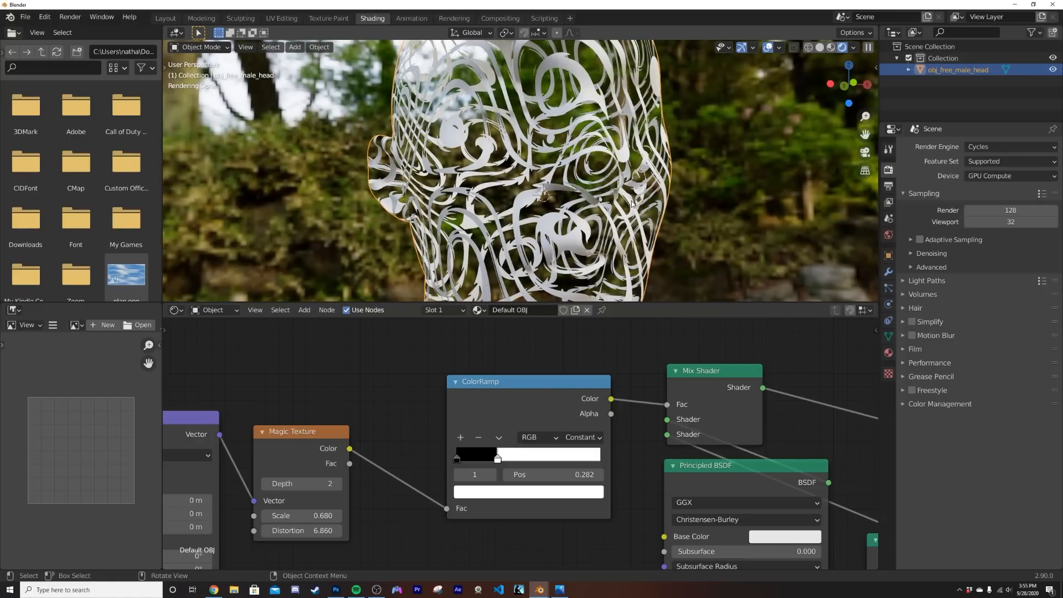
View the plain head geometry in Solid shading and return the viewport to Rendered shading
key(z)
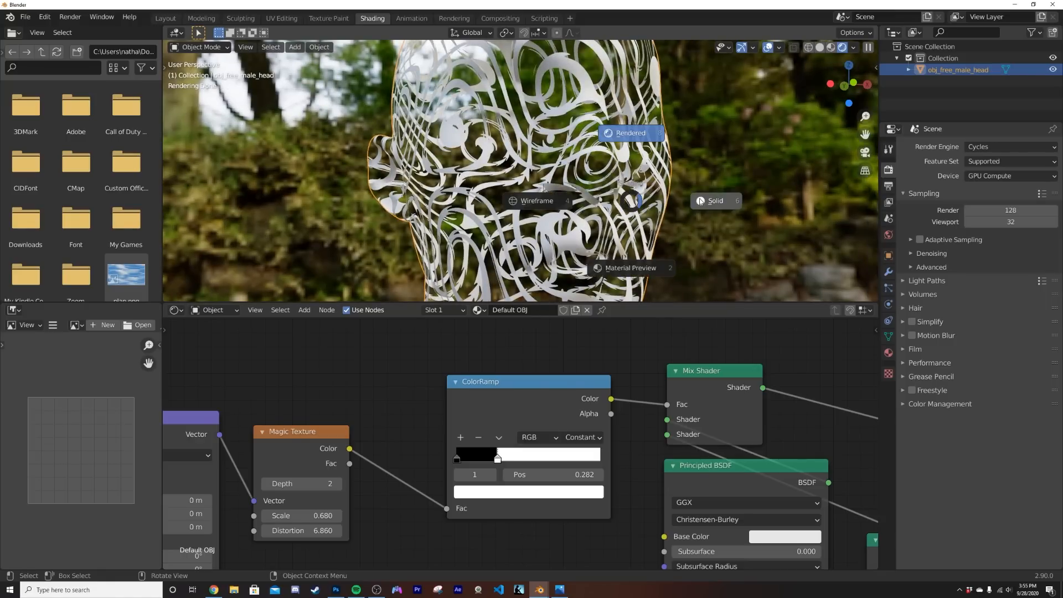
click(686, 204)
scroll(615, 210, down, 3)
scroll(601, 460, down, 1)
key(z)
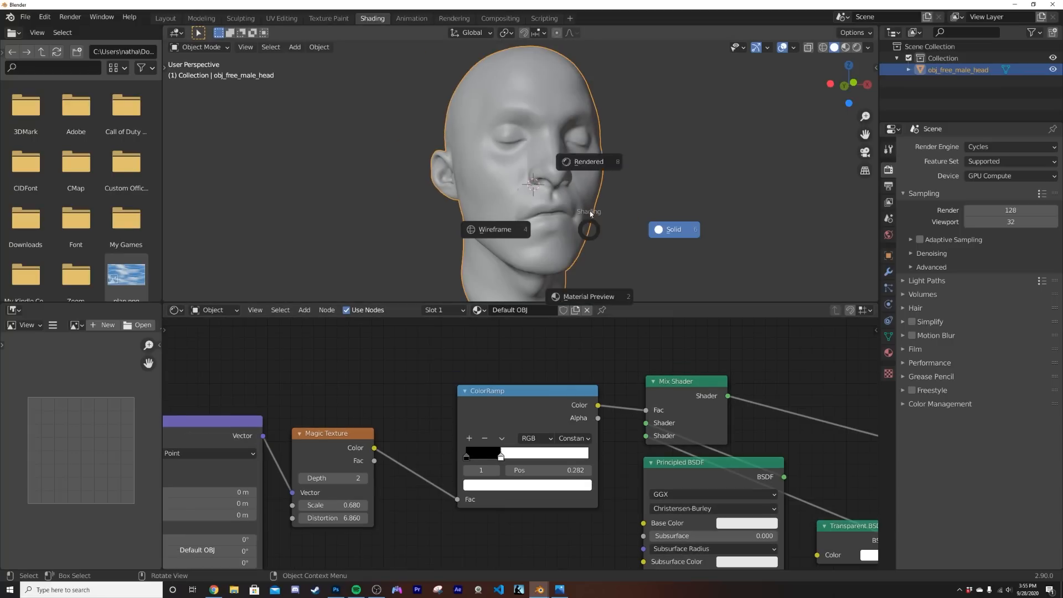
click(589, 165)
Add a Noise Texture node below the Magic Texture, fed by the Mapping node's Vector output
scroll(466, 431, down, 1)
middle_drag(403, 441, 432, 393)
key(shift+a)
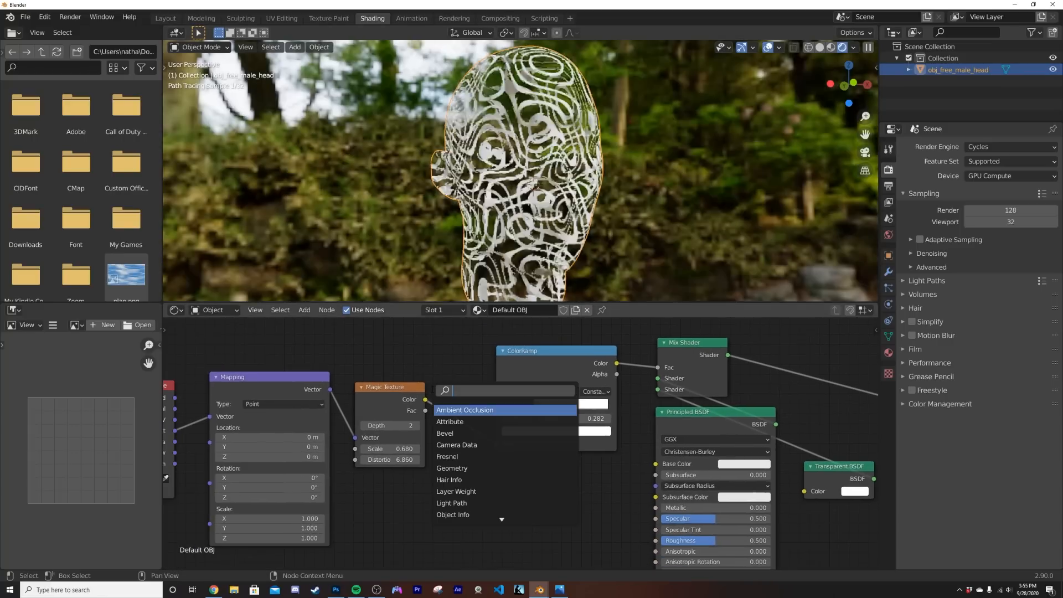
text(noi)
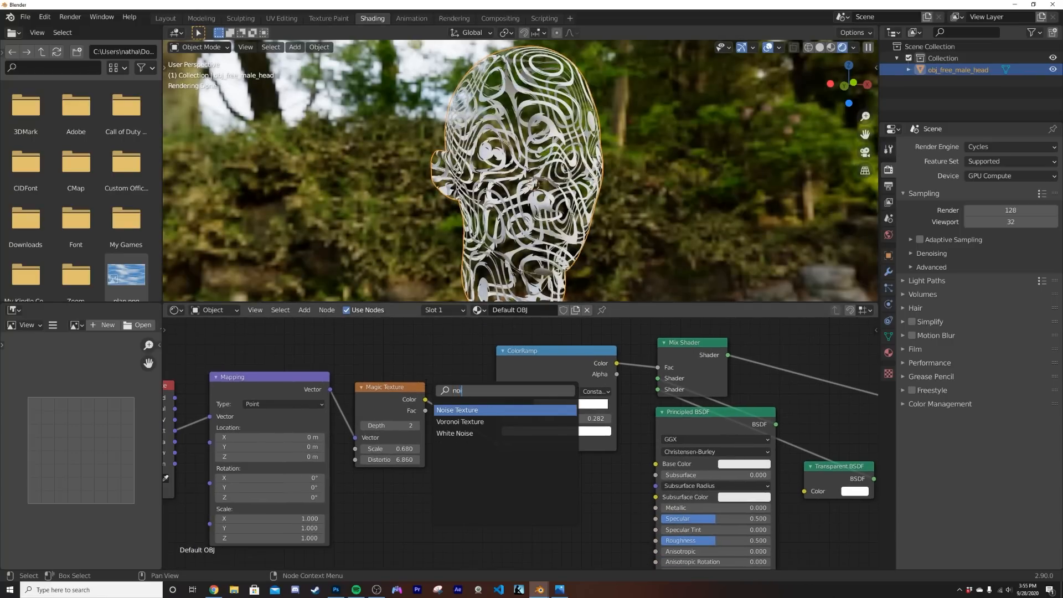
key(Return)
click(396, 493)
scroll(341, 394, down, 1)
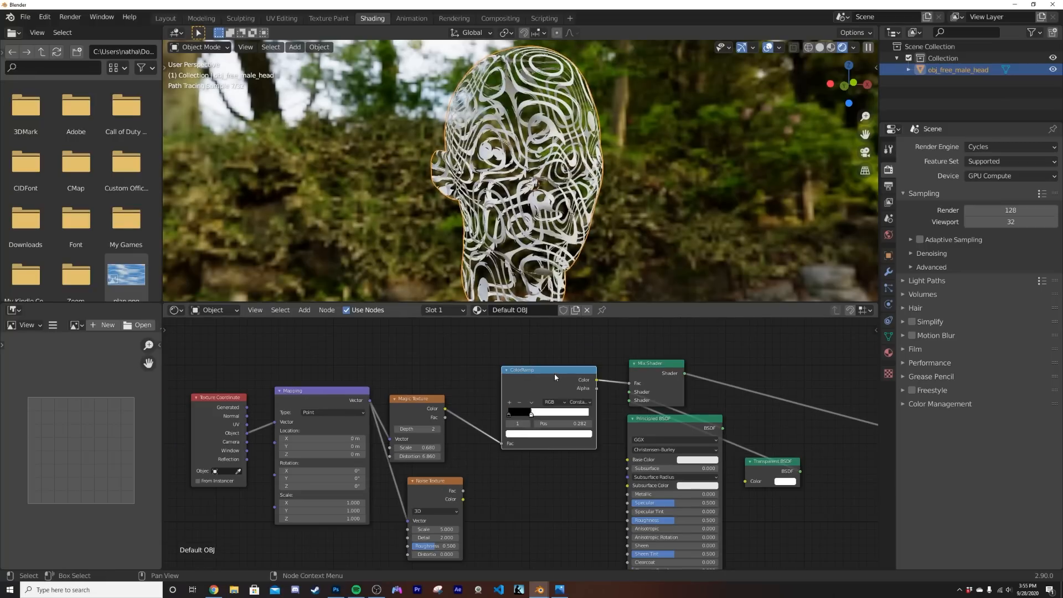
Duplicate the ColorRamp, feed it the Noise Texture's Fac output, and connect its Color to the Mix Shader's Fac
key(shift+d)
click(527, 480)
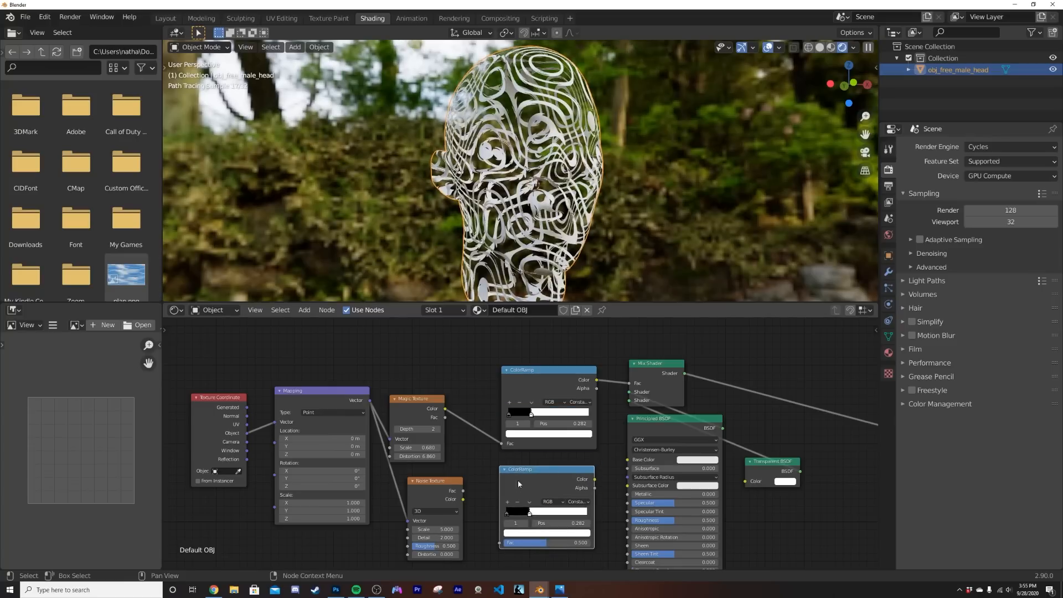
drag(463, 492, 505, 544)
middle_drag(574, 473, 558, 479)
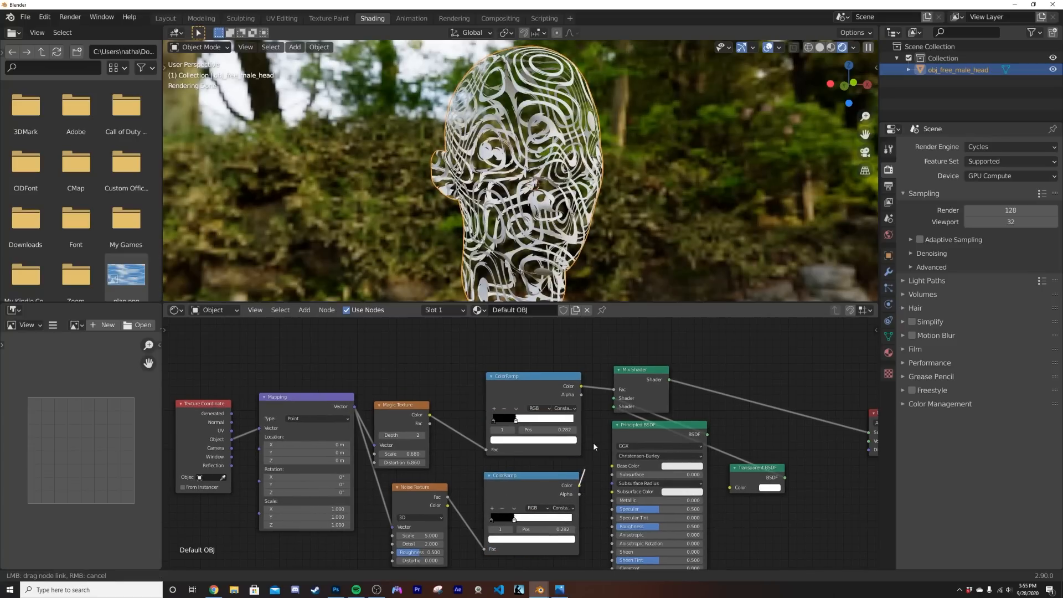
drag(614, 393, 614, 390)
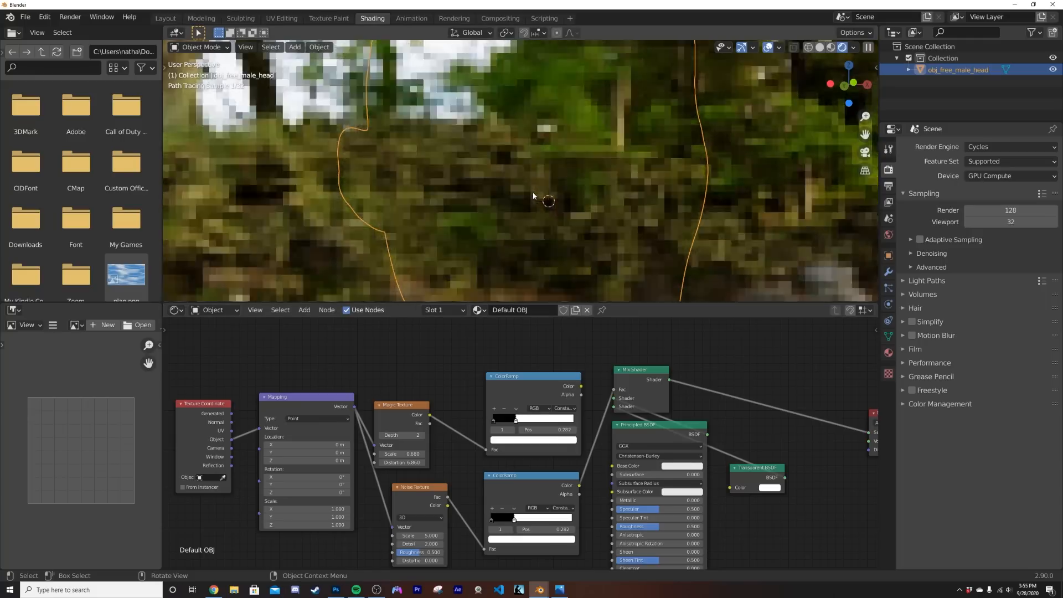
Set the Noise Texture's Detail to 16 and Roughness to 0.818, and the second ColorRamp's white stop to 0.551
drag(514, 522, 540, 520)
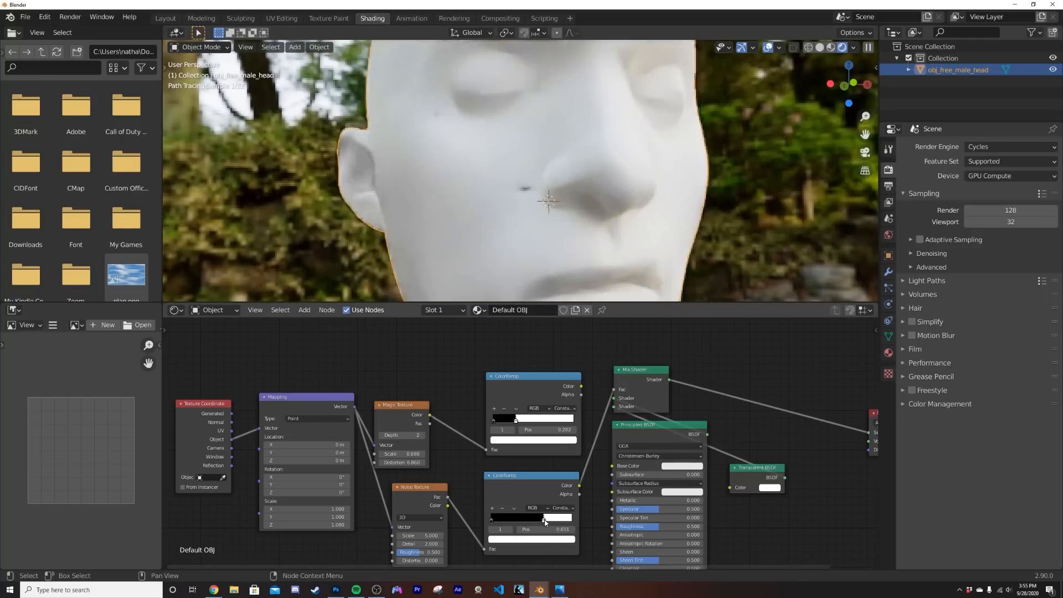
scroll(484, 507, down, 1)
scroll(483, 508, up, 6)
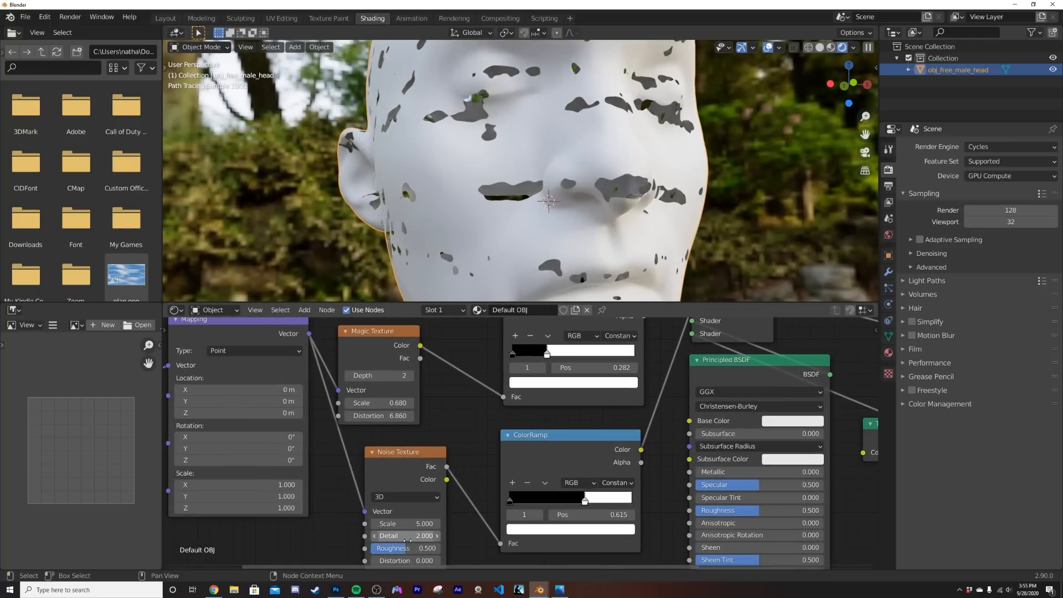
drag(411, 537, 476, 537)
drag(406, 548, 428, 548)
mouse_move(572, 506)
mouse_down()
mouse_move(595, 503)
mouse_move(577, 503)
mouse_up()
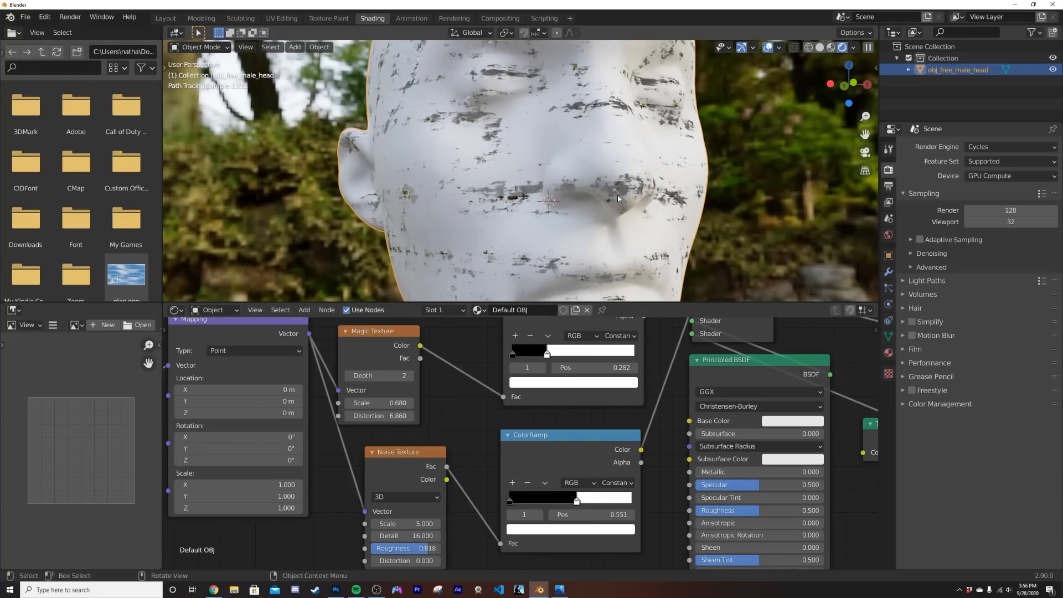
Move the coordinate, mapping, texture and ColorRamp nodes together away from the Mix Shader to make room for another node
scroll(618, 199, down, 3)
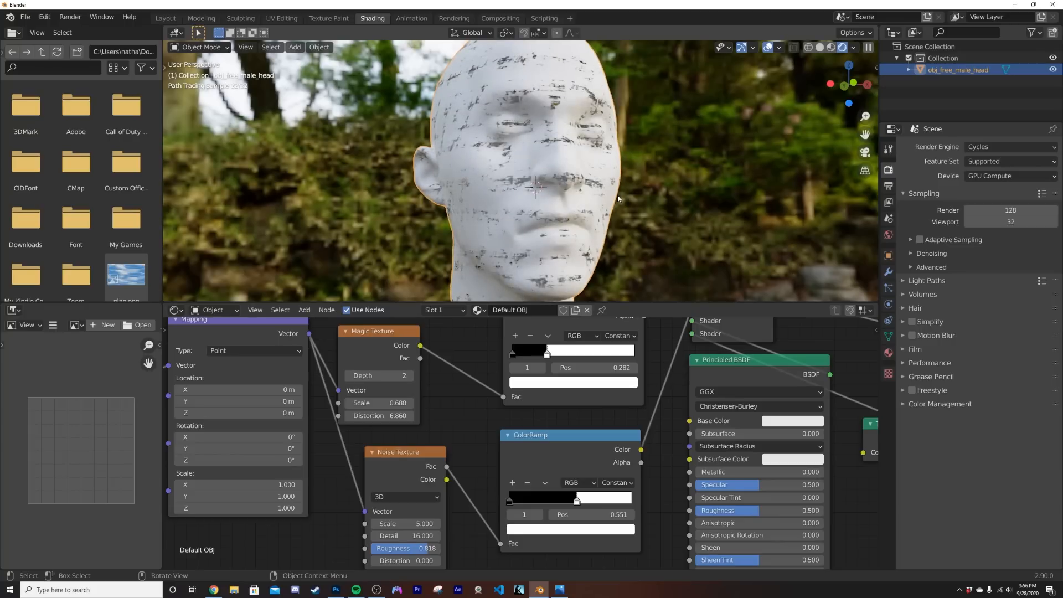
scroll(618, 199, down, 5)
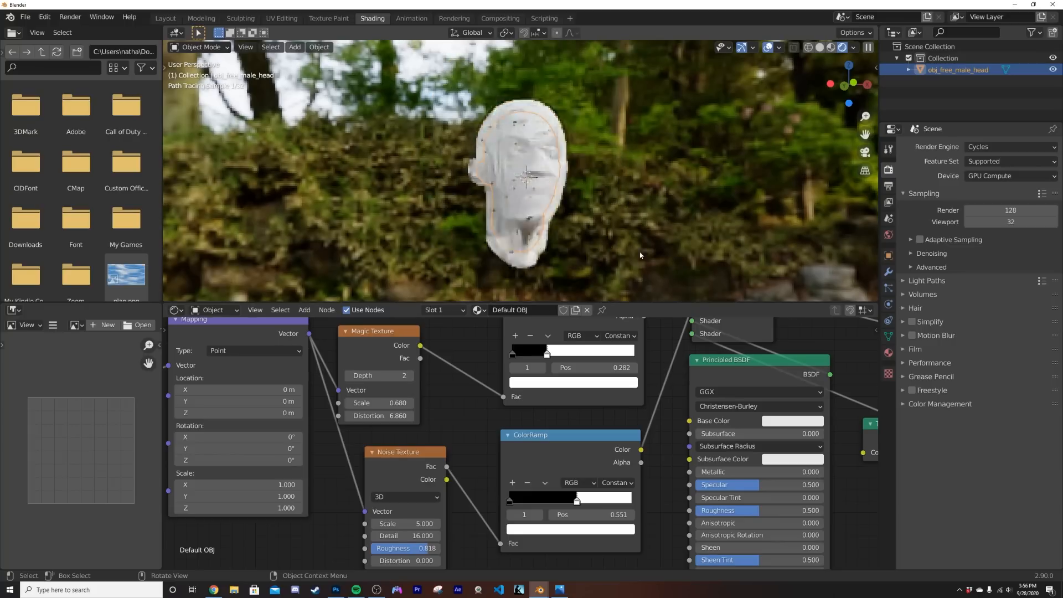
scroll(565, 213, up, 4)
scroll(578, 391, down, 4)
drag(231, 358, 544, 505)
key(g)
click(447, 508)
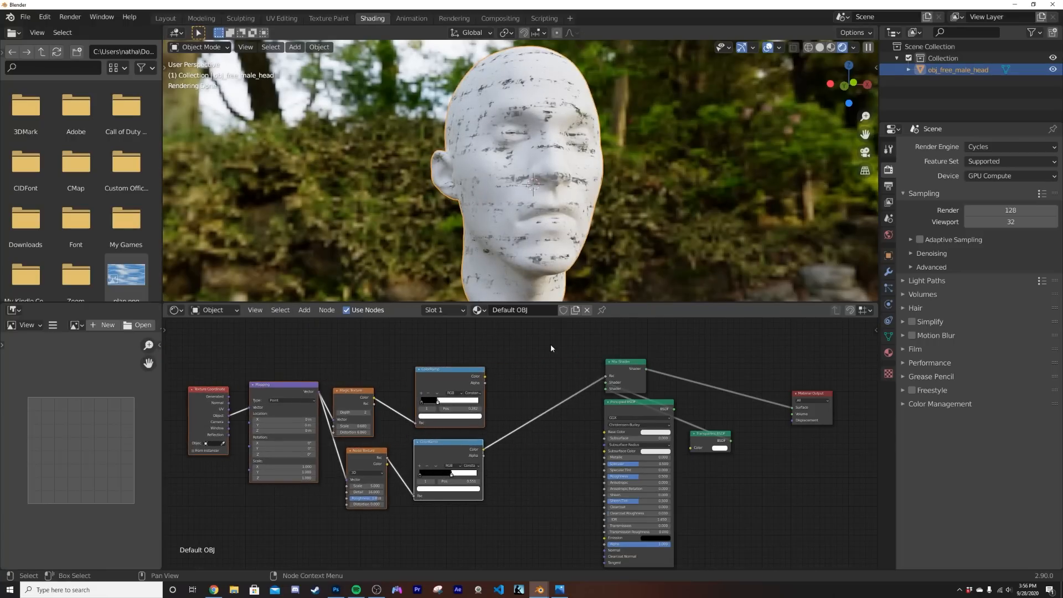
Insert a MixRGB node on the link between the second ColorRamp and the Mix Shader's Fac input
scroll(550, 348, up, 3)
key(shift+a)
click(517, 380)
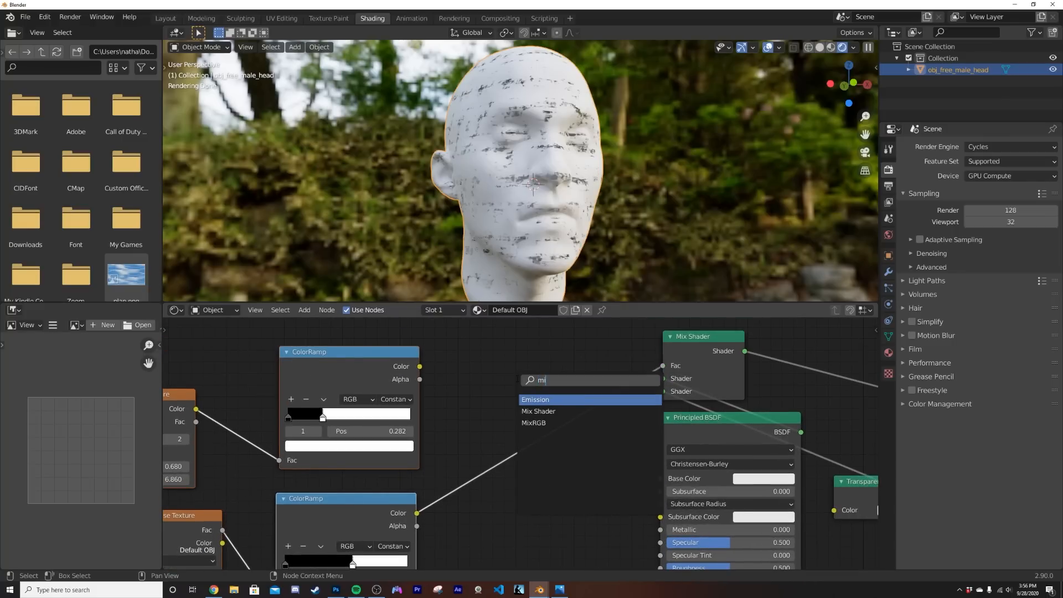
click(562, 411)
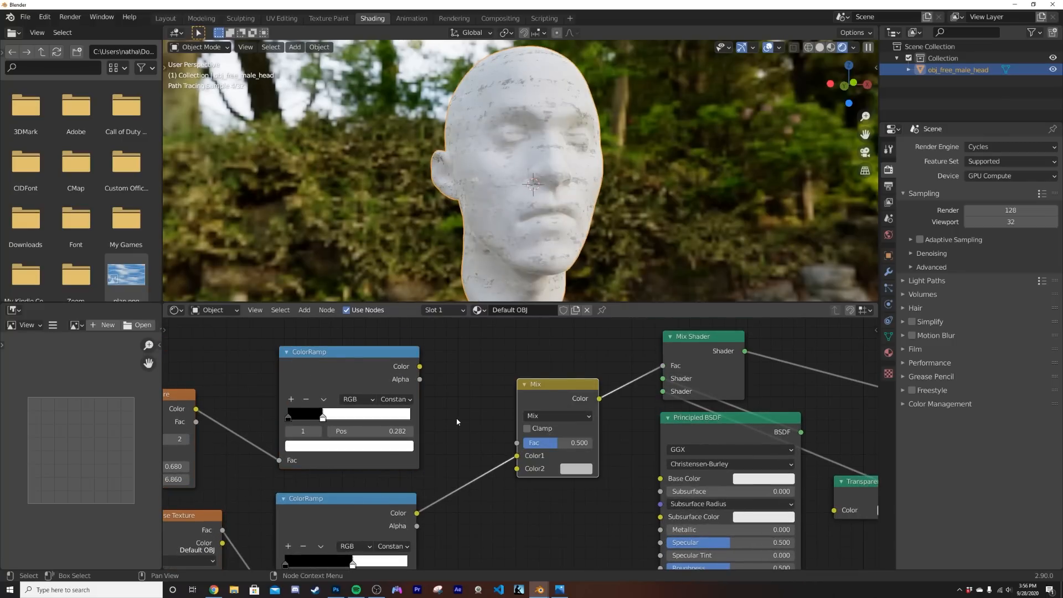
Connect the Magic Texture ColorRamp's Color to the Mix node's Color1 input and move the Mix node above the ColorRamps
mouse_move(517, 458)
mouse_down()
mouse_move(501, 476)
mouse_move(516, 455)
mouse_up()
middle_drag(507, 391, 523, 488)
scroll(566, 165, up, 2)
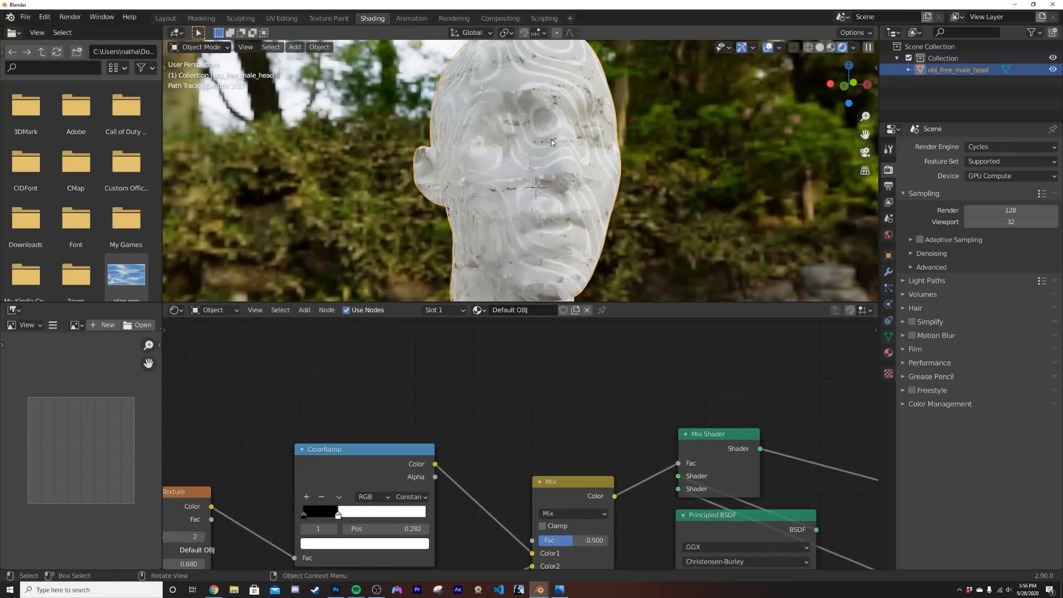
scroll(550, 139, up, 3)
drag(565, 488, 365, 328)
Add a new ColorRamp beside the Mix node and connect its Color output to the Mix node's Fac input
middle_drag(351, 469, 610, 507)
key(shift+a)
click(413, 367)
text(col)
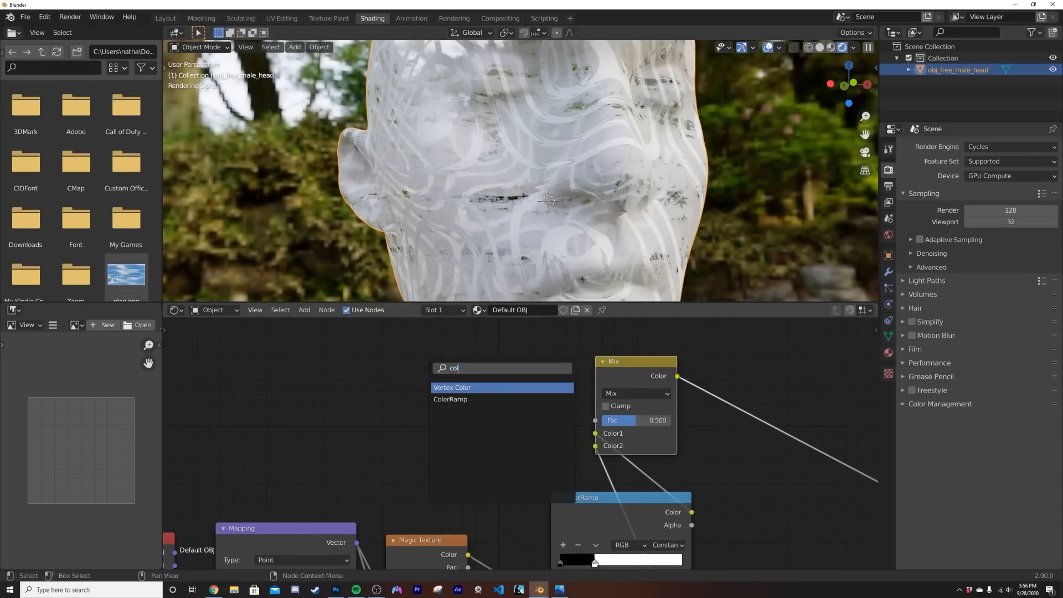
click(529, 399)
click(532, 384)
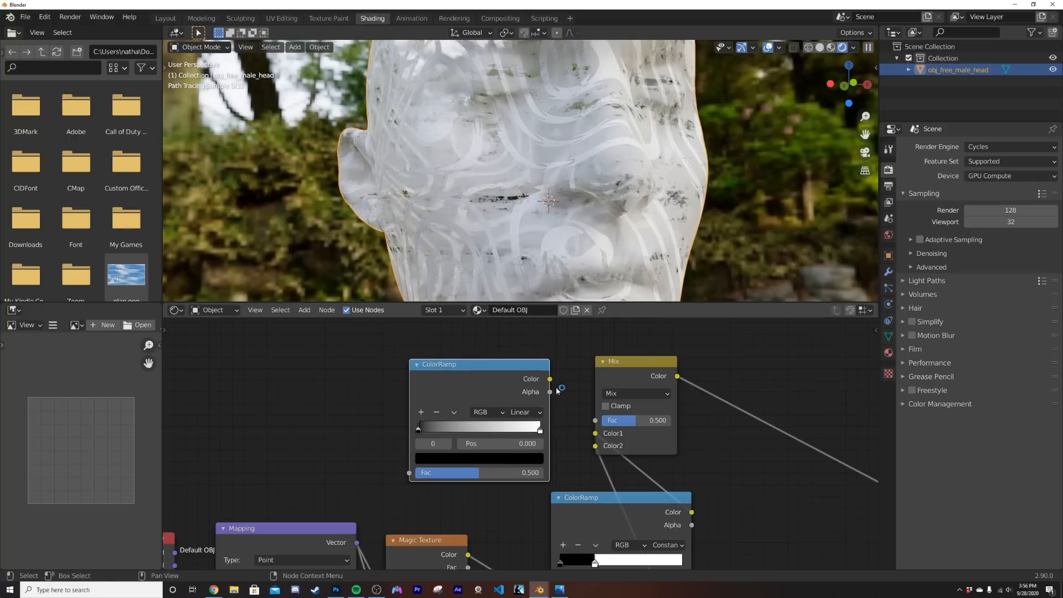
drag(595, 423, 595, 422)
Add a Gradient Texture ahead of the new ColorRamp and attach Texture Coordinate and Mapping nodes to it
middle_drag(381, 399, 456, 414)
key(shift+a)
click(456, 414)
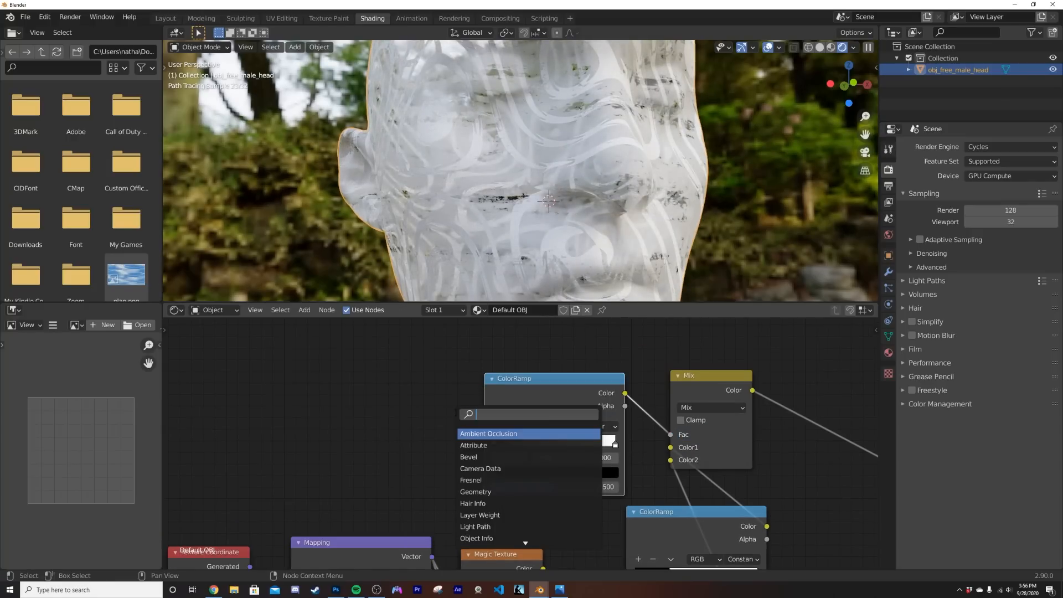
text(gr)
key(Return)
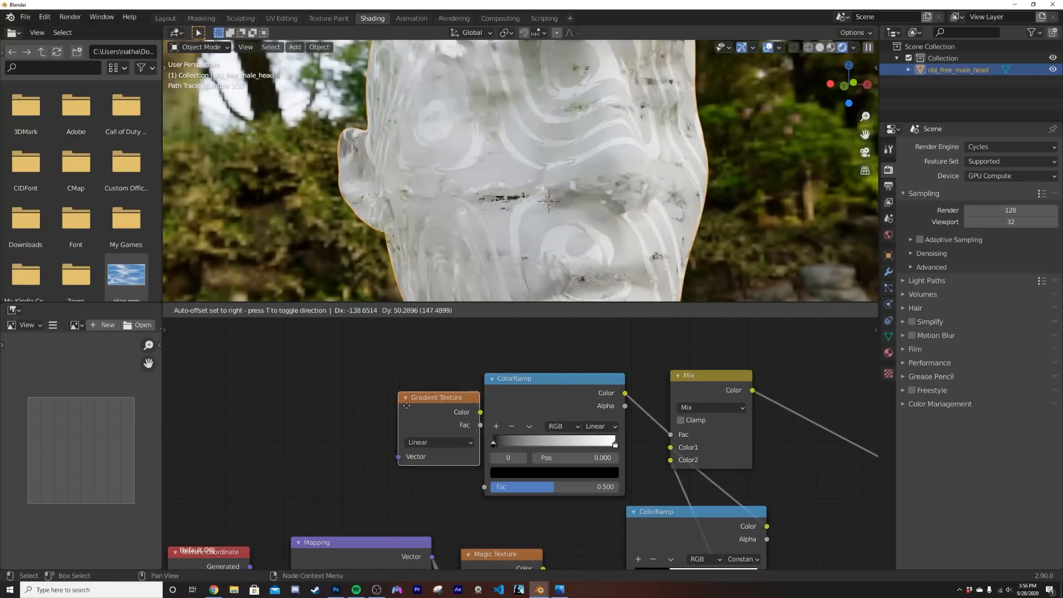
click(363, 404)
key(ctrl+t)
Feed the new Mapping node from the Object coordinates and connect the Gradient Texture's Color to the new ColorRamp's Fac
middle_drag(192, 470, 339, 438)
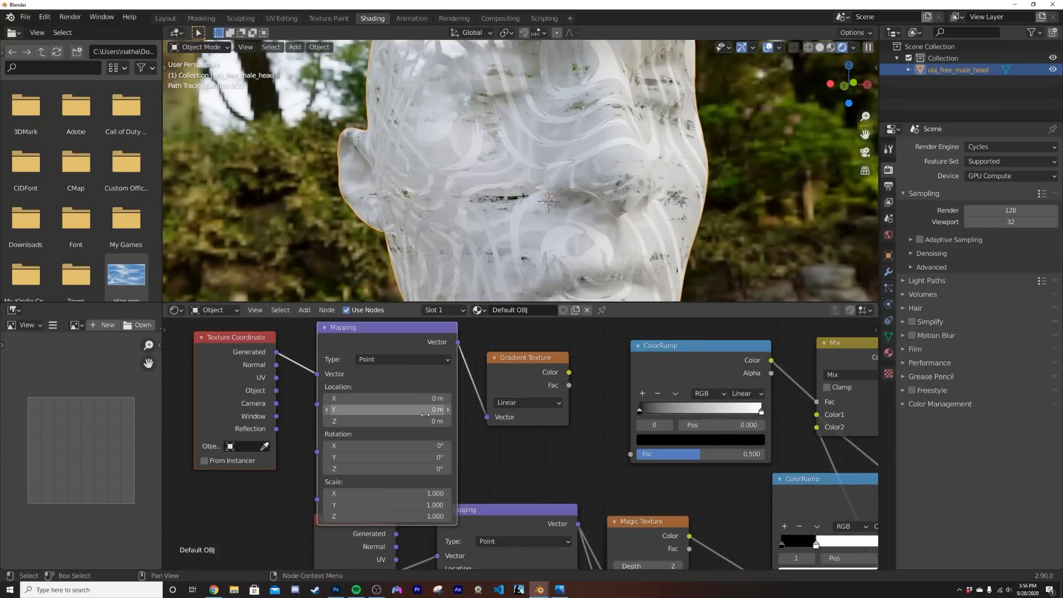
key(g)
click(410, 368)
middle_drag(273, 381, 271, 434)
drag(263, 399, 302, 382)
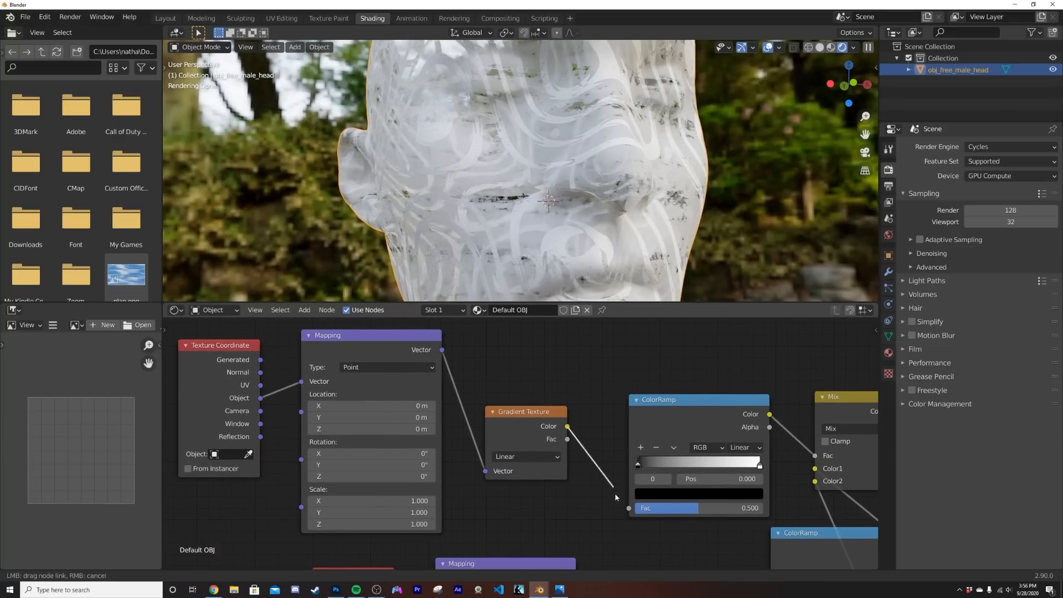
drag(614, 492, 629, 508)
Switch the viewport to Material Preview and examine how the gradient blends the two masks across the head
scroll(659, 221, down, 4)
middle_drag(668, 218, 521, 185)
key(z)
click(557, 256)
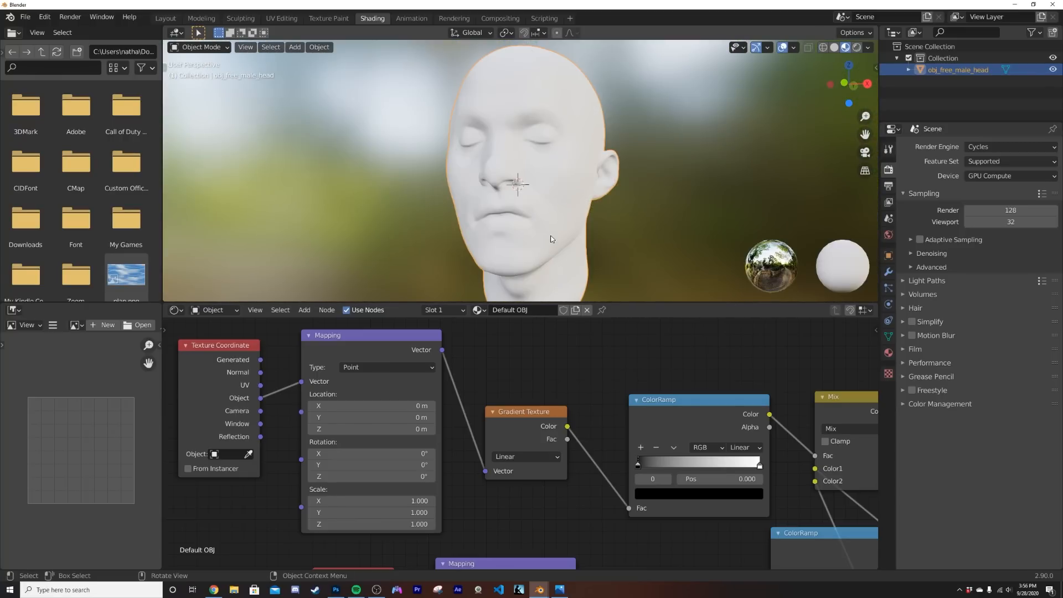
middle_drag(552, 245, 551, 201)
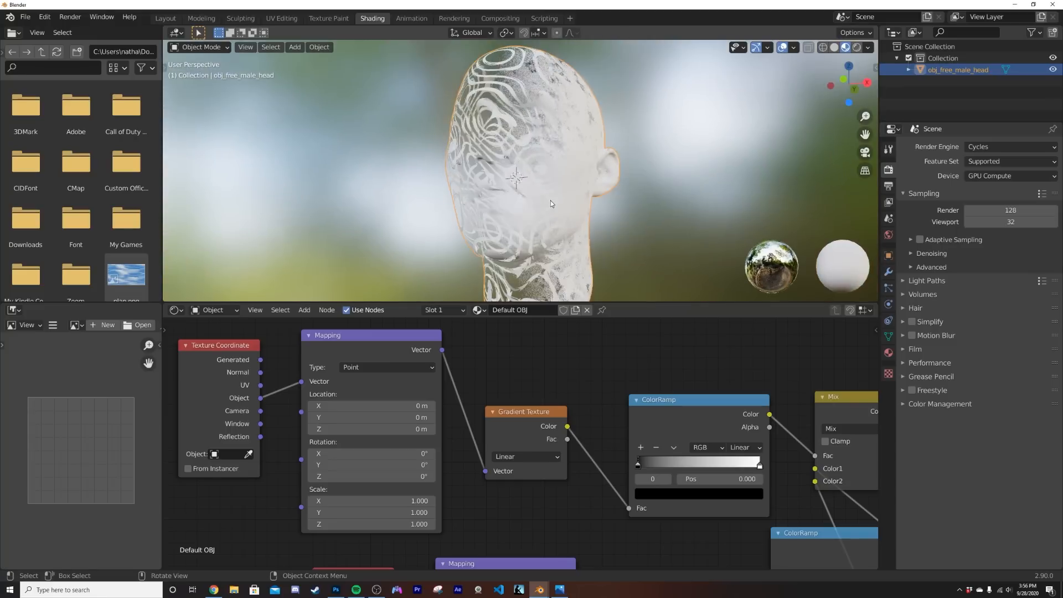
scroll(551, 200, up, 5)
middle_drag(569, 161, 607, 171)
scroll(533, 190, down, 4)
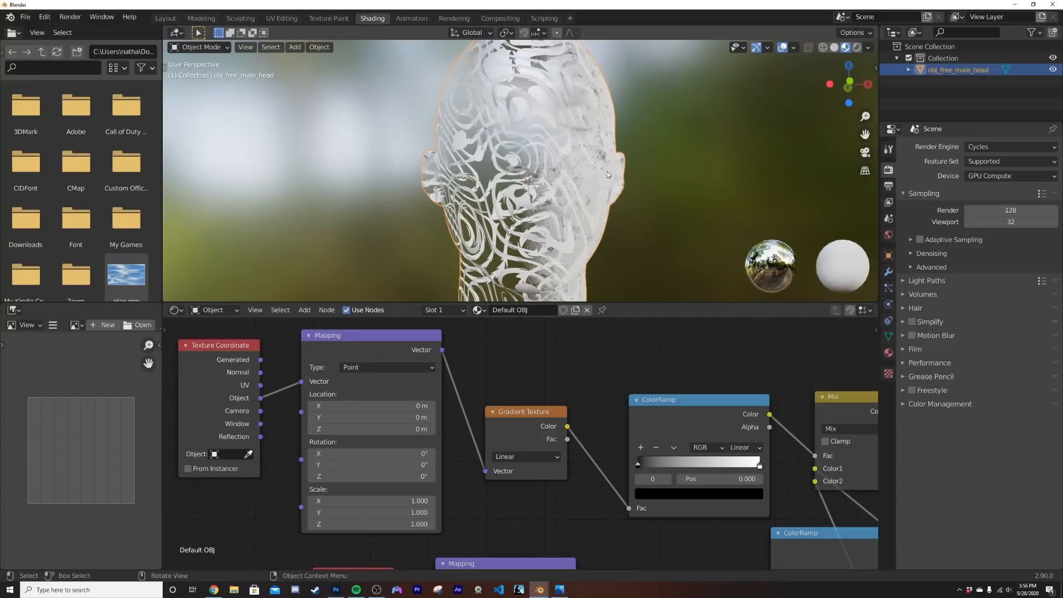
Try other stop positions on the gradient's ColorRamp to tighten the blend between the two masks
drag(641, 469, 614, 468)
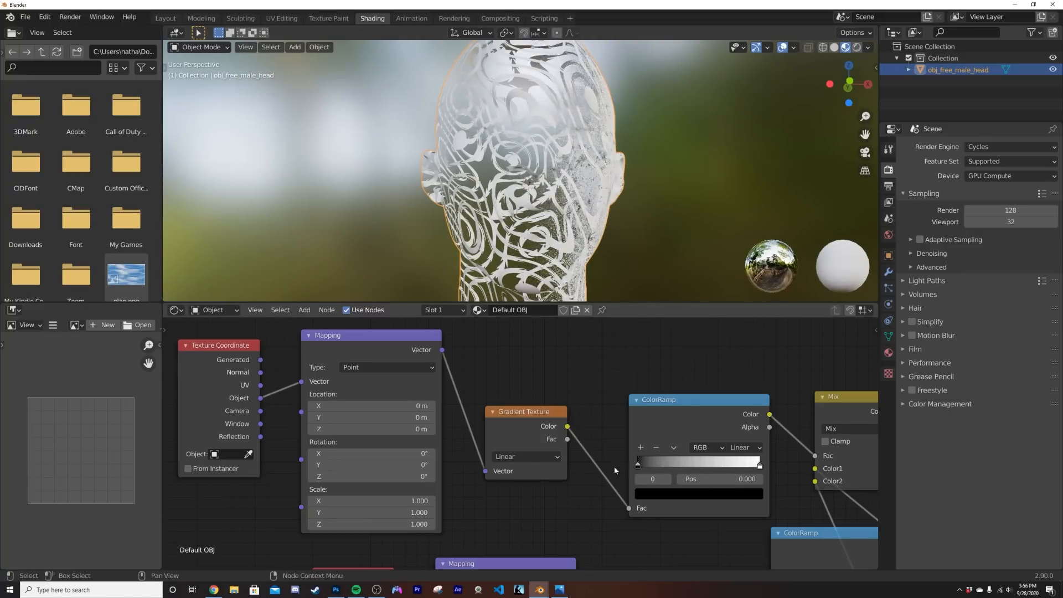
drag(759, 467, 661, 471)
scroll(536, 131, up, 3)
middle_drag(537, 131, 525, 149)
drag(692, 469, 789, 459)
Switch the viewport back to Rendered shading and set the gradient Mapping node's Z rotation to 90°
key(z)
click(630, 88)
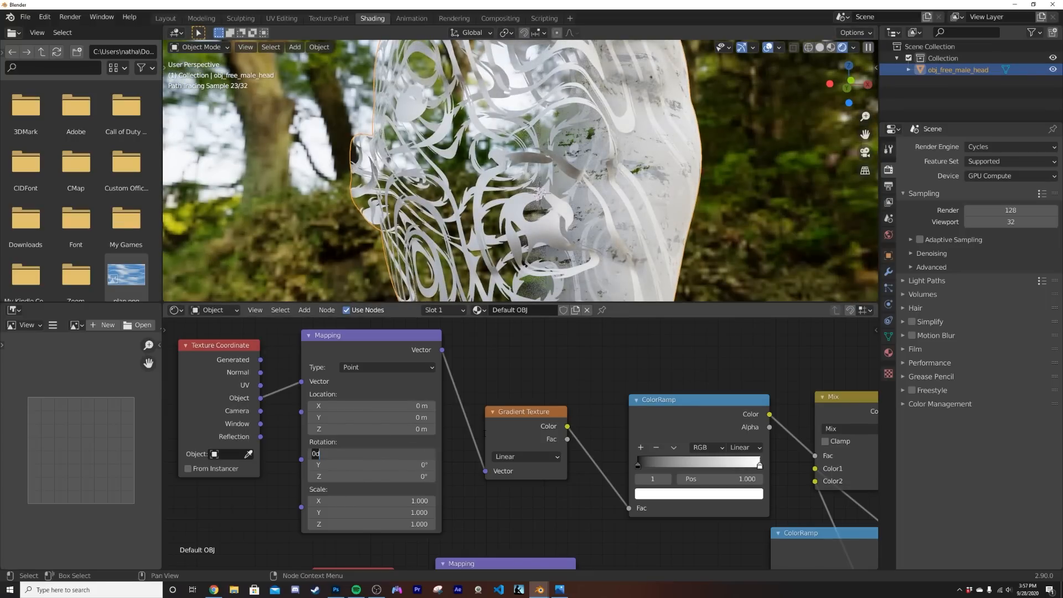
key(Return)
text(0)
key(Return)
click(397, 478)
text(90)
key(Return)
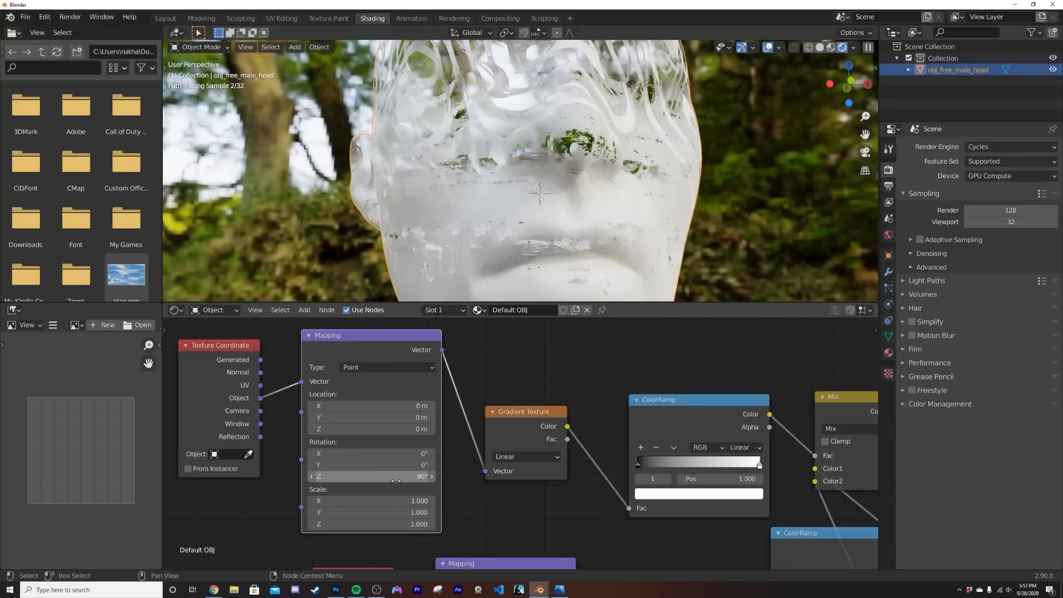
Set the gradient ColorRamp's white stop to 0.436 and its Mapping node's X location to -0.57 m
scroll(507, 266, down, 4)
middle_drag(510, 227, 562, 232)
scroll(555, 226, up, 5)
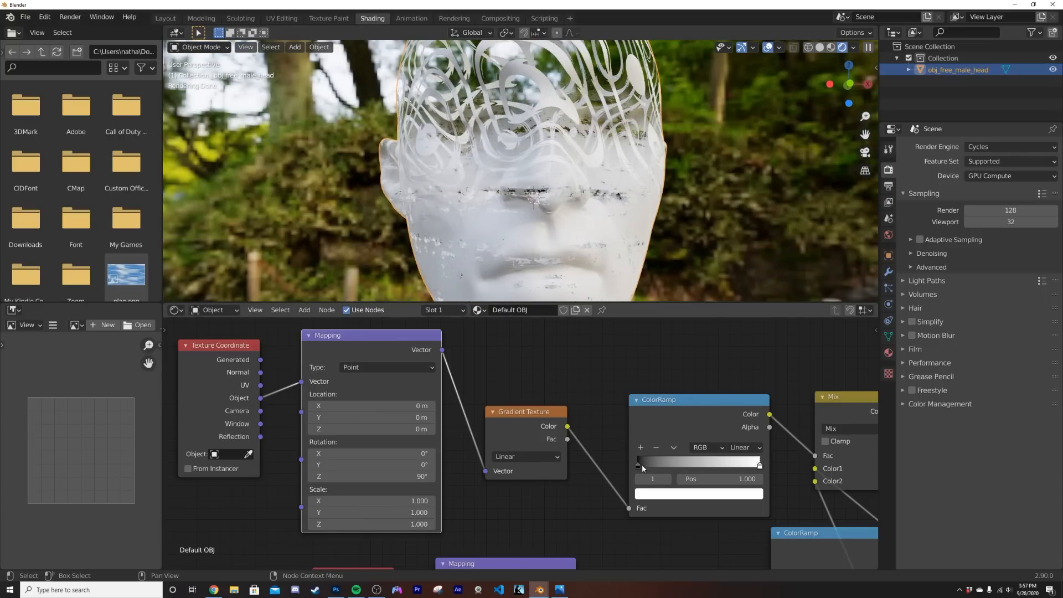
drag(760, 467, 692, 467)
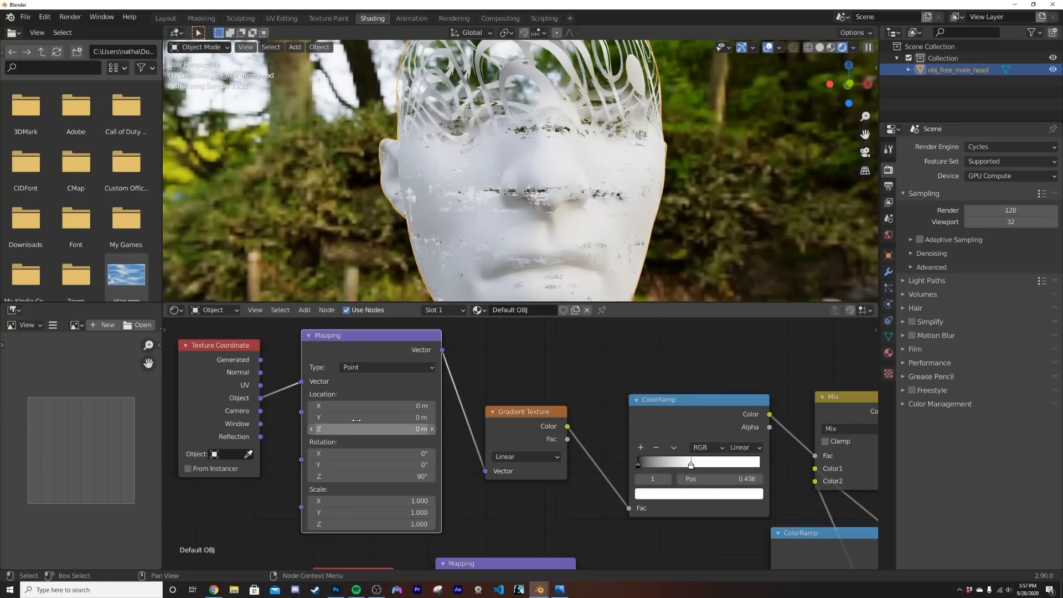
mouse_move(371, 406)
mouse_down()
mouse_move(399, 406)
mouse_move(355, 406)
mouse_up()
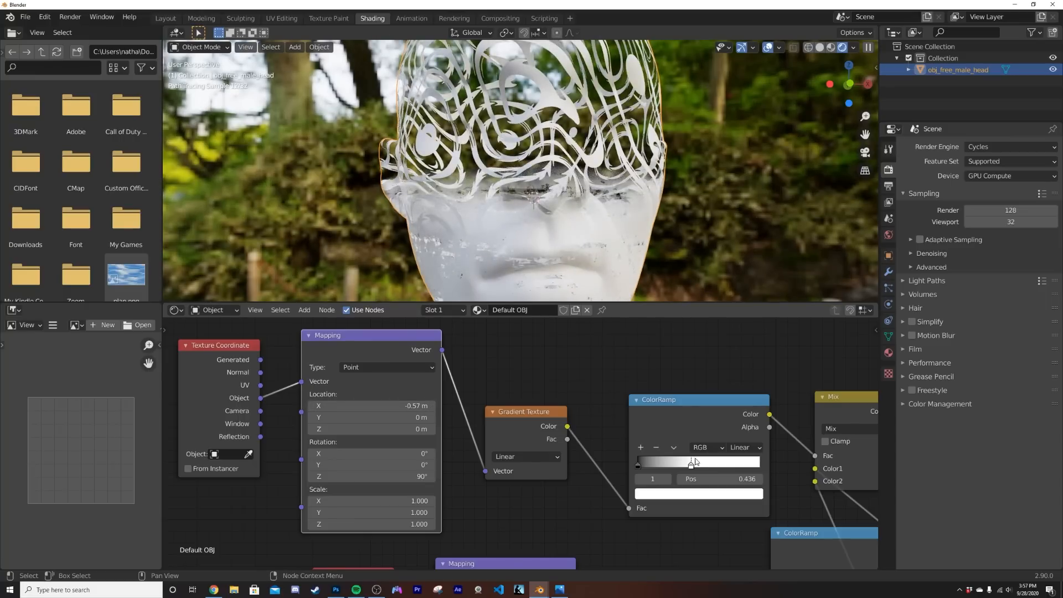
drag(641, 469, 623, 470)
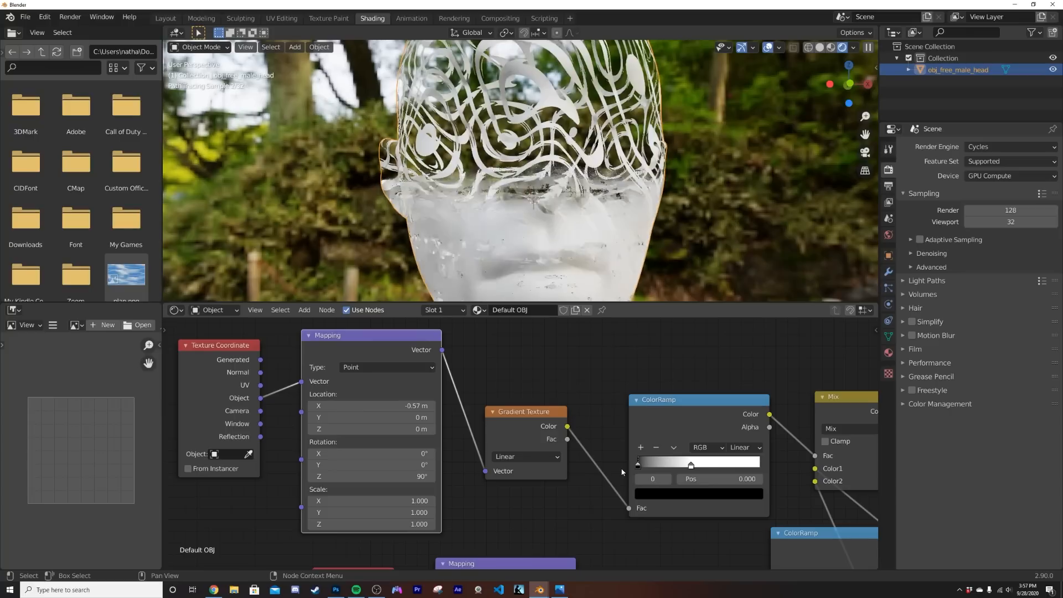
Set the white stop of the Magic Texture's ColorRamp to 0.321
middle_drag(682, 457, 411, 423)
middle_drag(579, 475, 624, 370)
drag(592, 459, 598, 462)
scroll(619, 200, down, 5)
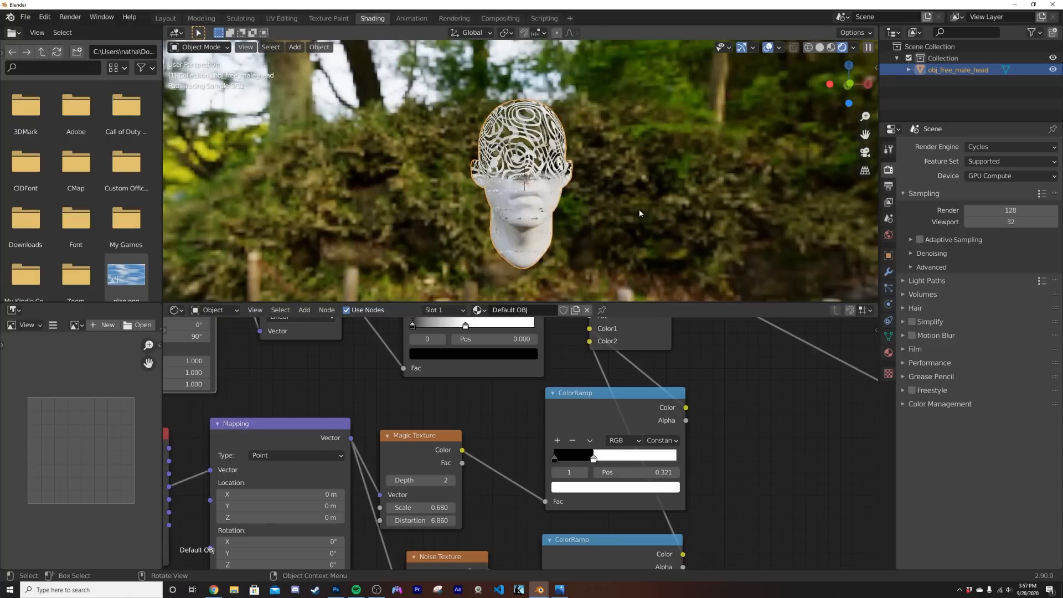
middle_drag(640, 209, 503, 201)
scroll(507, 214, up, 6)
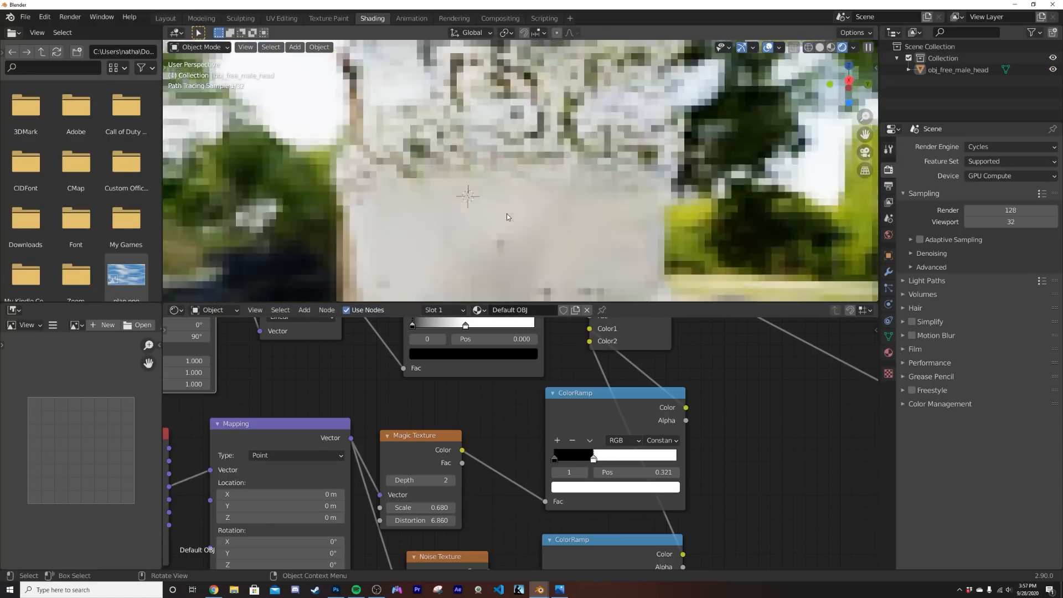
scroll(430, 423, down, 2)
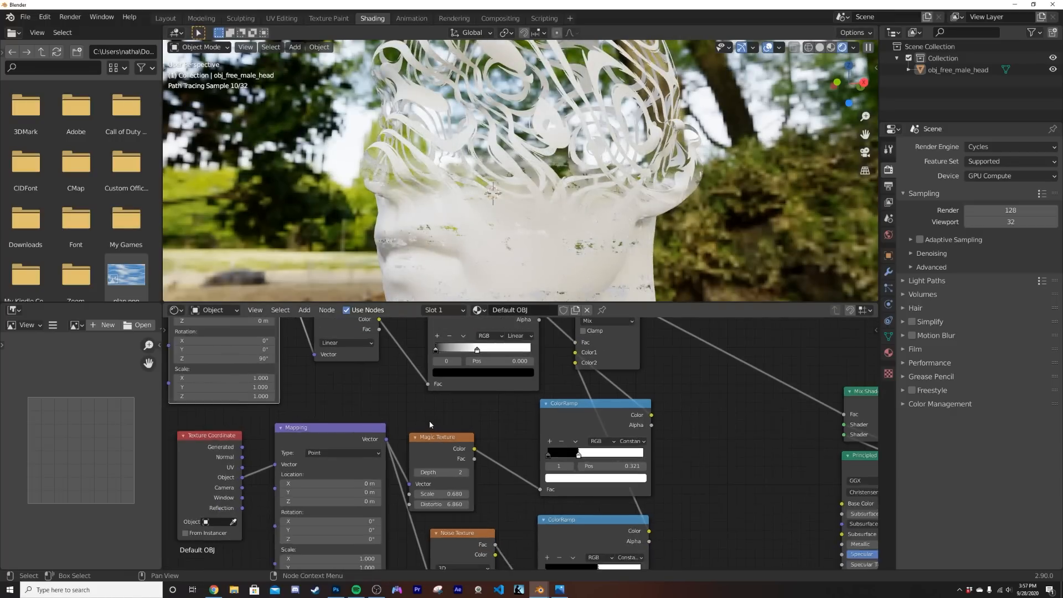
Replace the Magic Texture with a Noise Texture, wired from the Mapping Vector and through its Fac output into the ColorRamp
key(x)
key(shift+a)
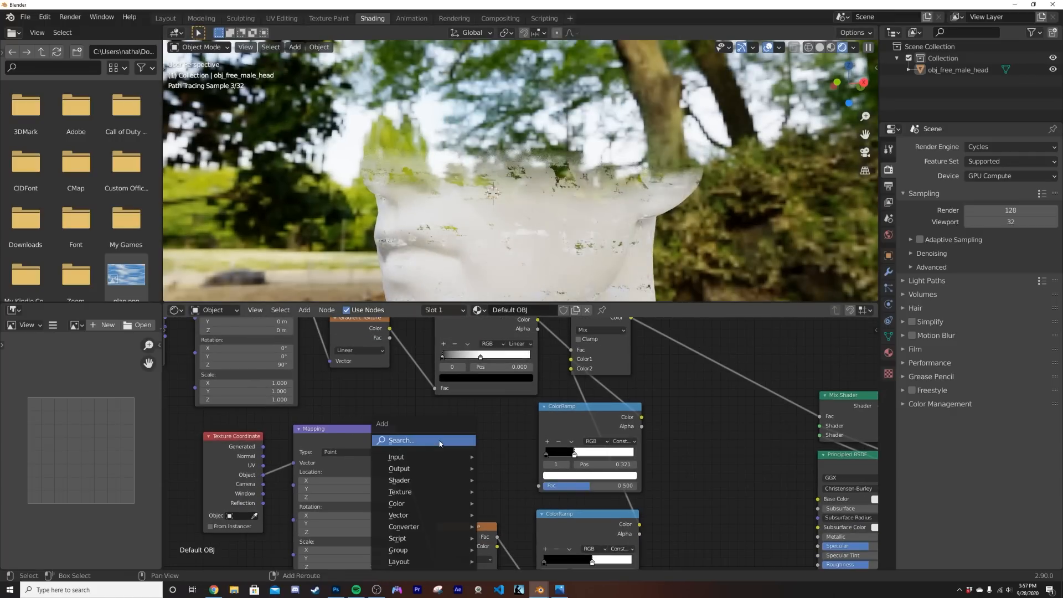
click(441, 442)
text(noi)
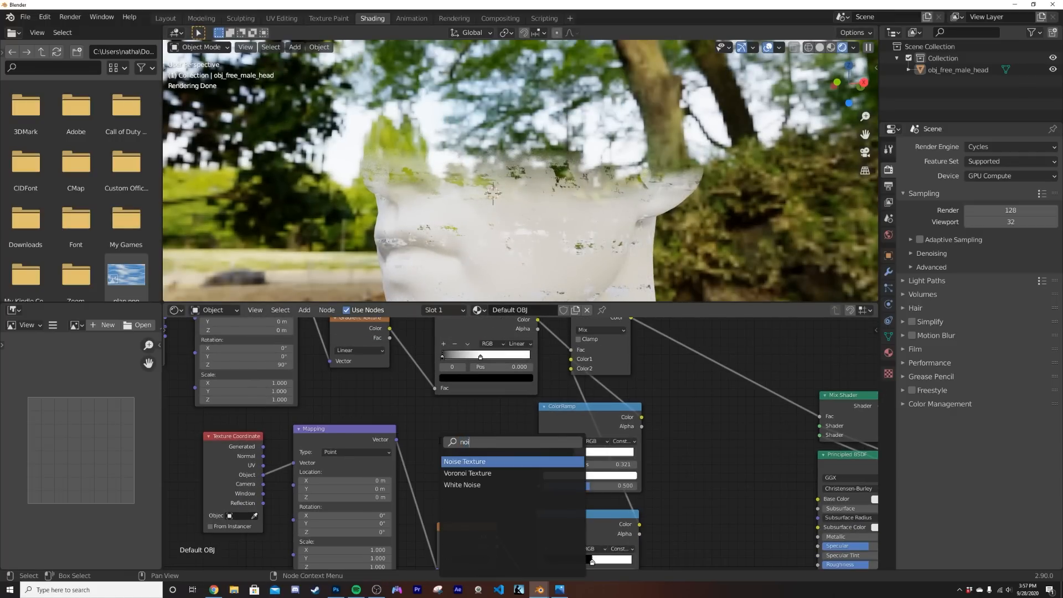
click(452, 462)
click(416, 445)
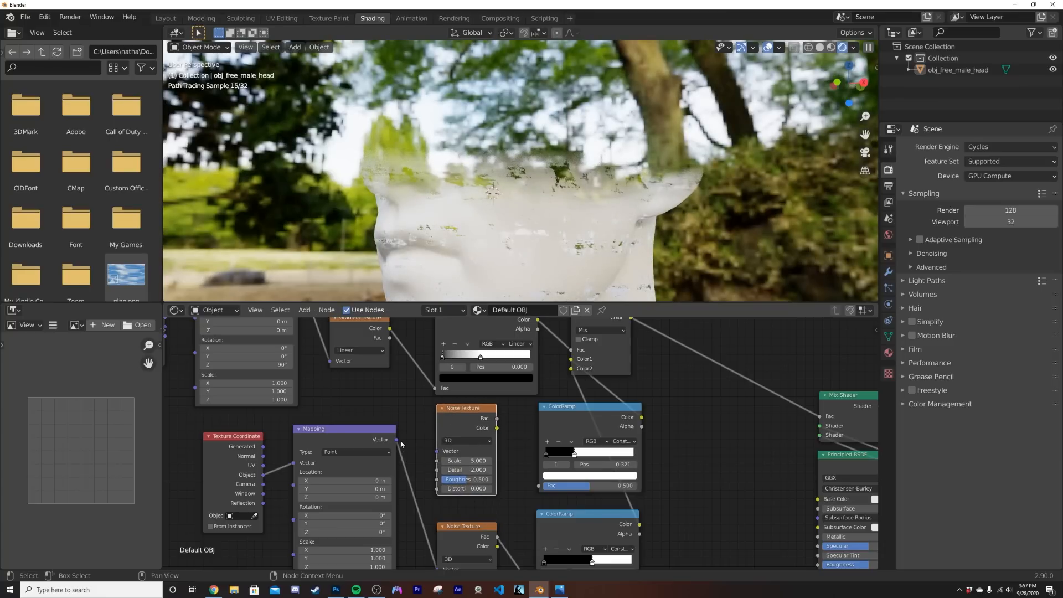
drag(436, 455, 437, 452)
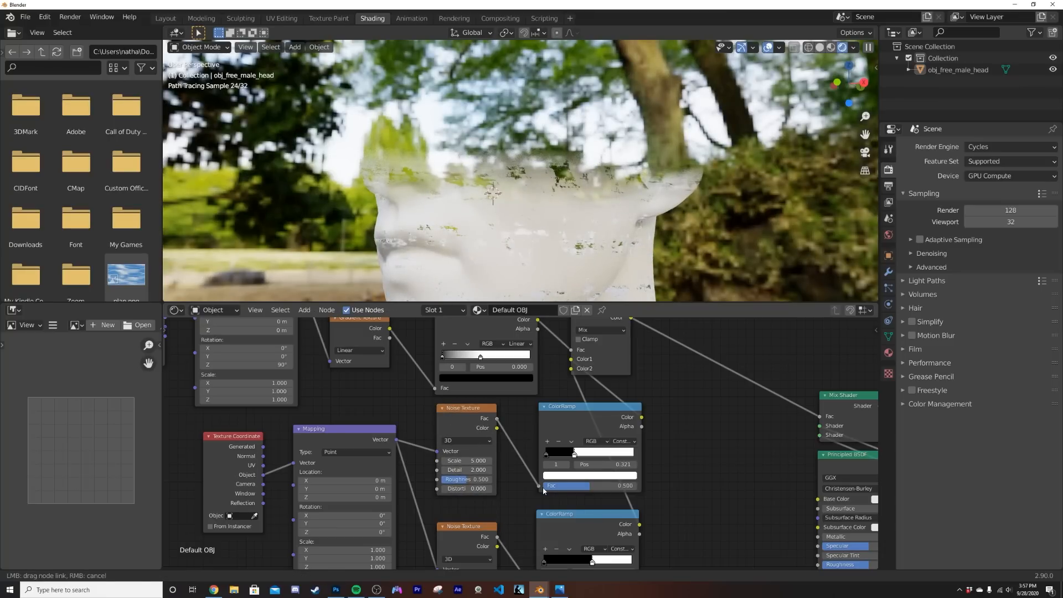
drag(543, 491, 542, 490)
Set the new Noise Texture's Detail and Roughness to 0 and Scale to 4.410, and its ColorRamp's white stop to 0.522
drag(475, 481, 443, 471)
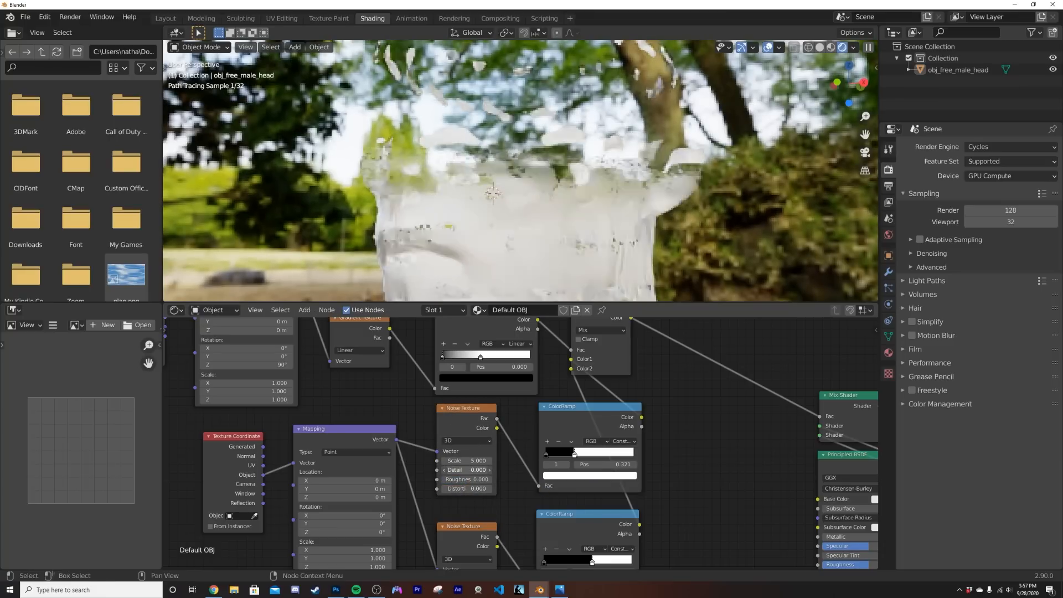
mouse_move(581, 455)
mouse_down()
mouse_move(607, 458)
mouse_move(592, 455)
mouse_up()
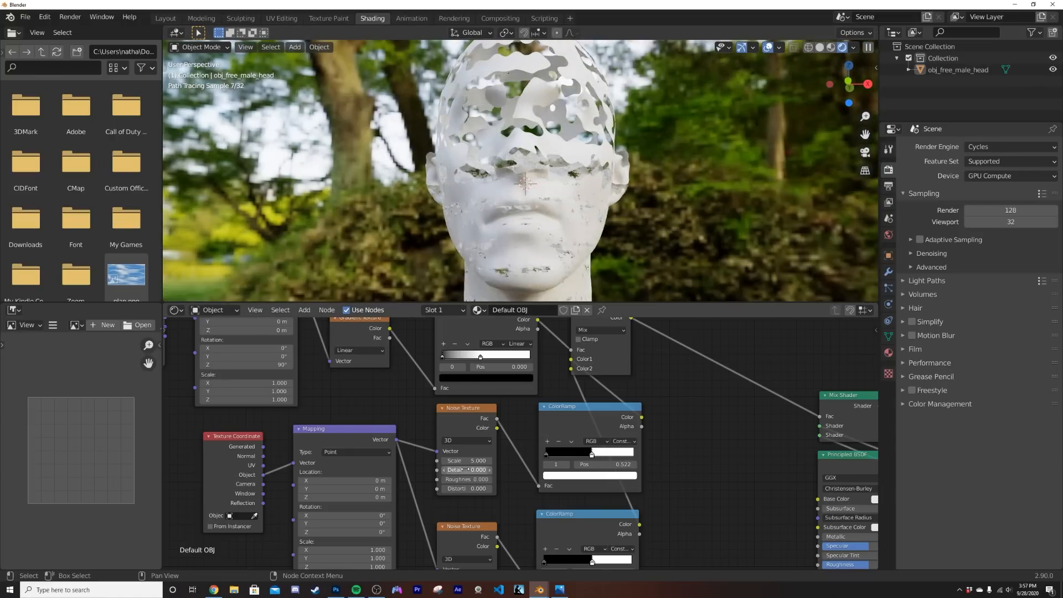
drag(469, 461, 455, 461)
mouse_move(654, 167)
middle_down()
mouse_move(686, 172)
mouse_move(690, 191)
mouse_move(602, 207)
middle_up()
scroll(650, 187, down, 3)
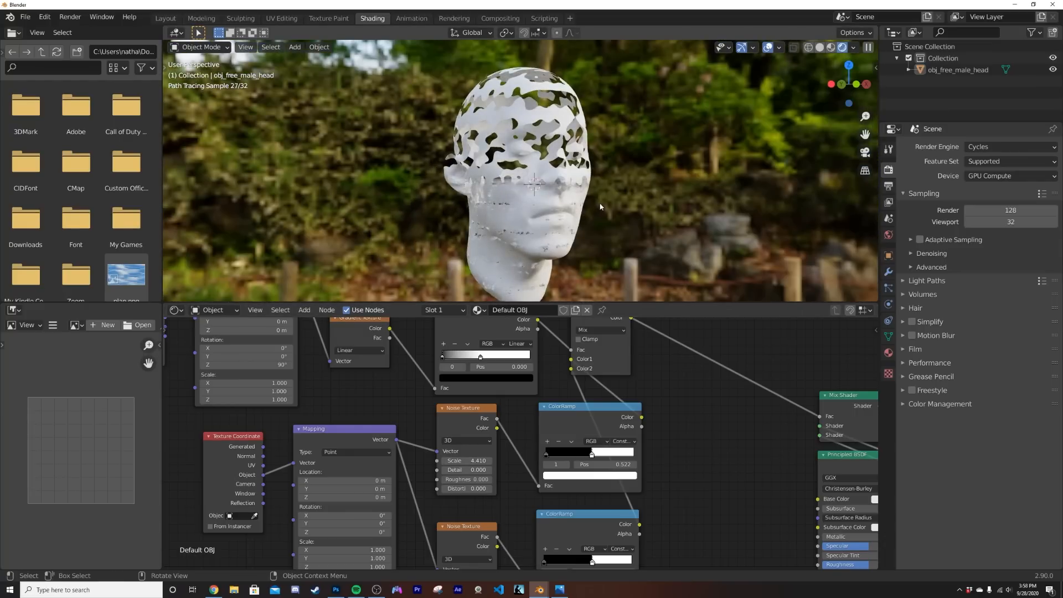
scroll(601, 207, up, 8)
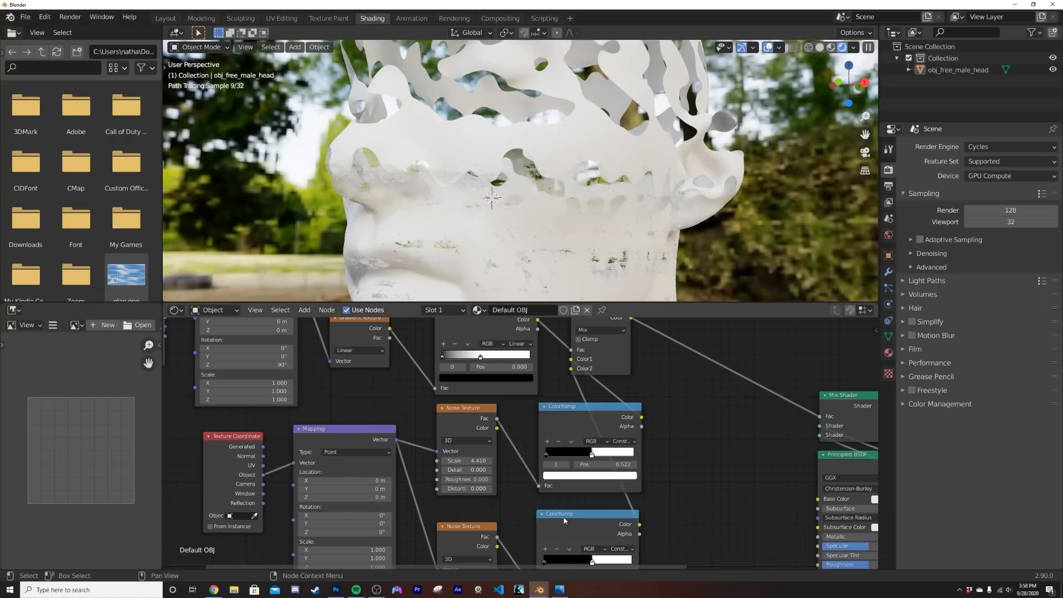
Change the Principled BSDF's Base Color to a golden yellow
middle_drag(703, 455, 618, 404)
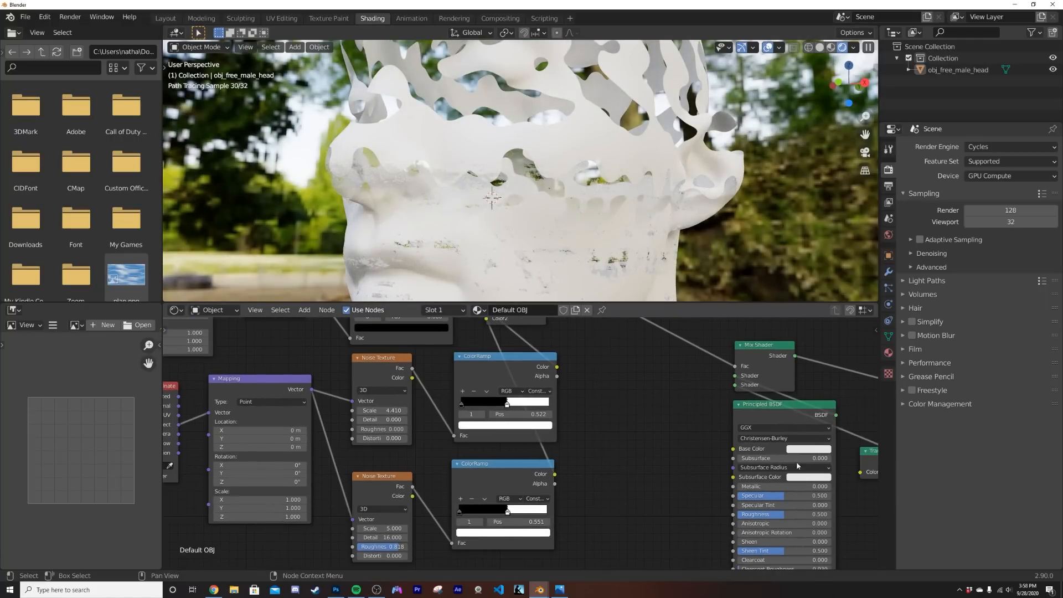
click(805, 449)
click(818, 354)
scroll(491, 185, down, 3)
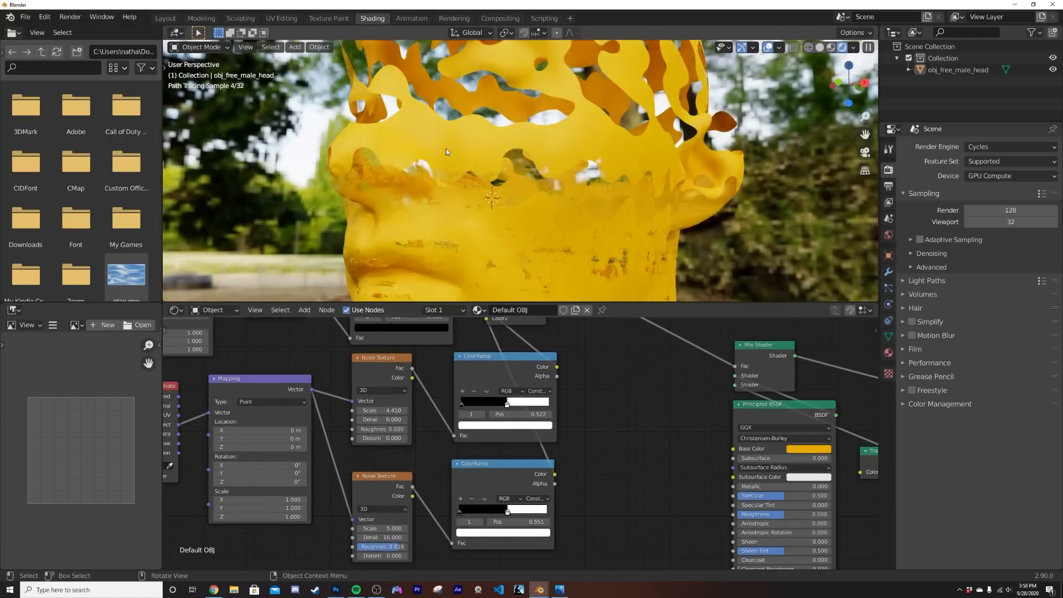
middle_drag(490, 184, 601, 221)
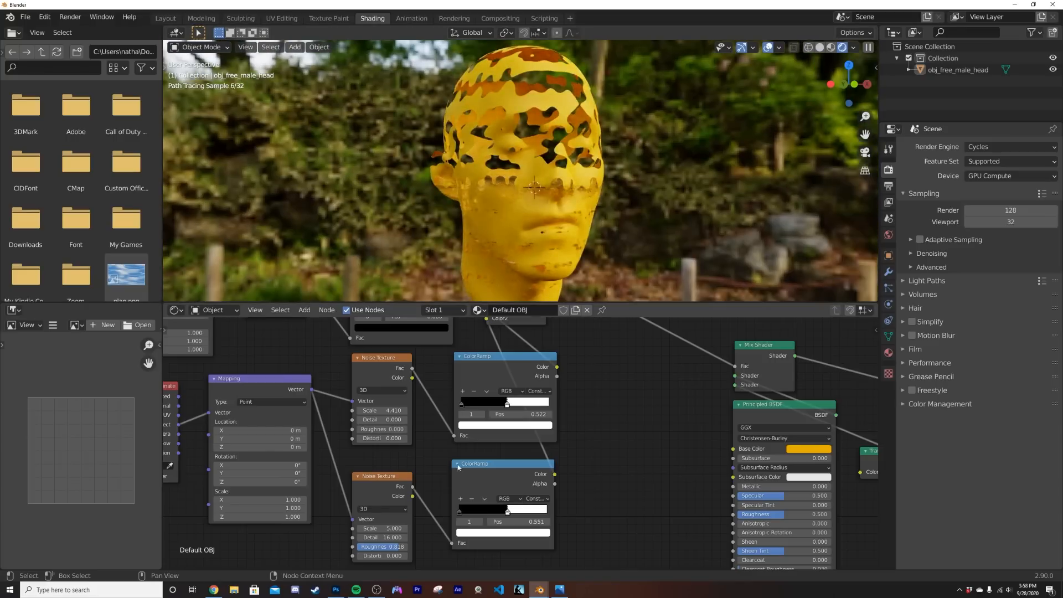
Lower the new Noise Texture's Scale to 1.470 for larger cut-outs
mouse_move(393, 411)
mouse_down()
mouse_move(360, 410)
mouse_move(372, 410)
mouse_up()
middle_drag(662, 176, 574, 174)
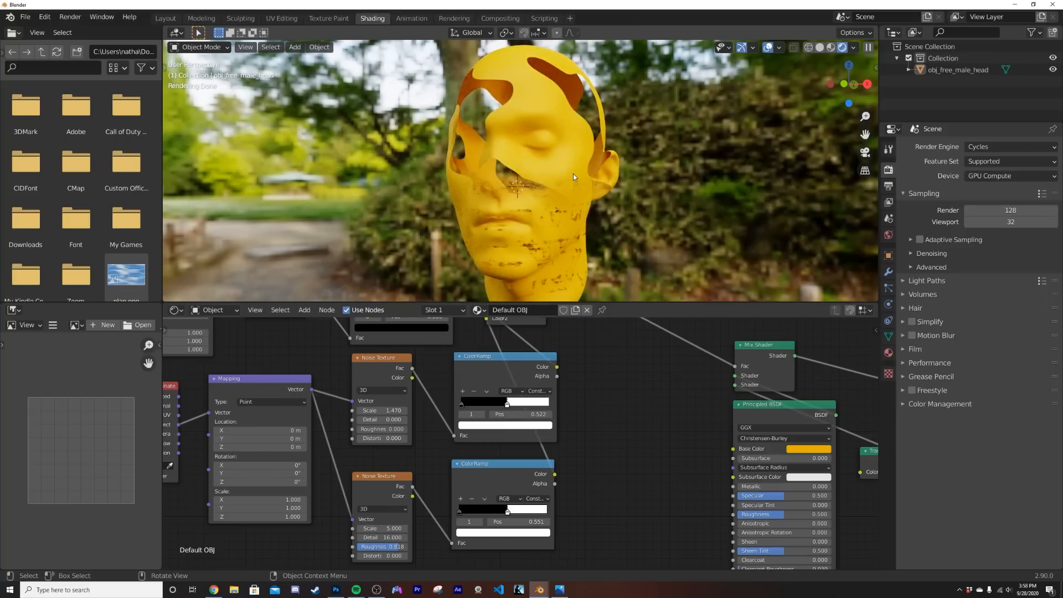
middle_drag(573, 174, 709, 178)
Move the Principled BSDF node below the lower Noise Texture's ColorRamp
key(Home)
drag(618, 408, 486, 491)
scroll(423, 535, up, 3)
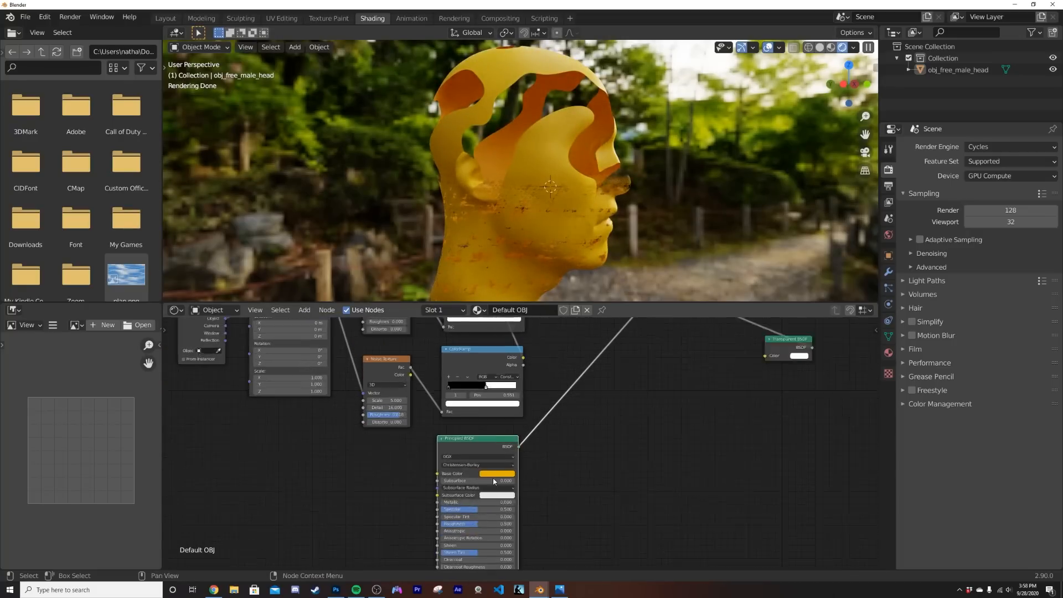
middle_drag(423, 534, 445, 491)
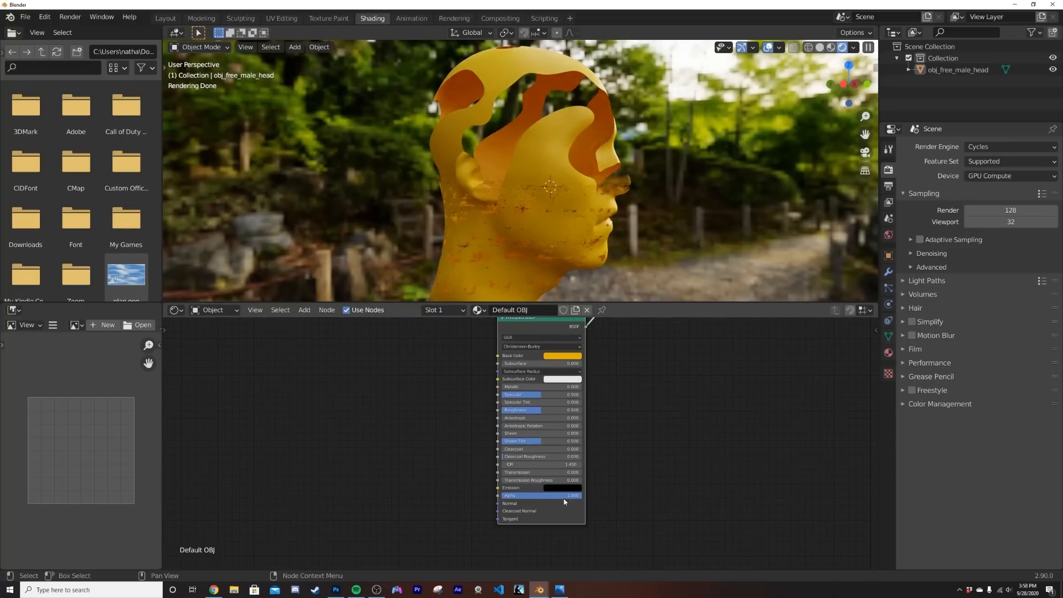
mouse_move(548, 186)
middle_down()
mouse_move(566, 187)
mouse_move(553, 187)
middle_up()
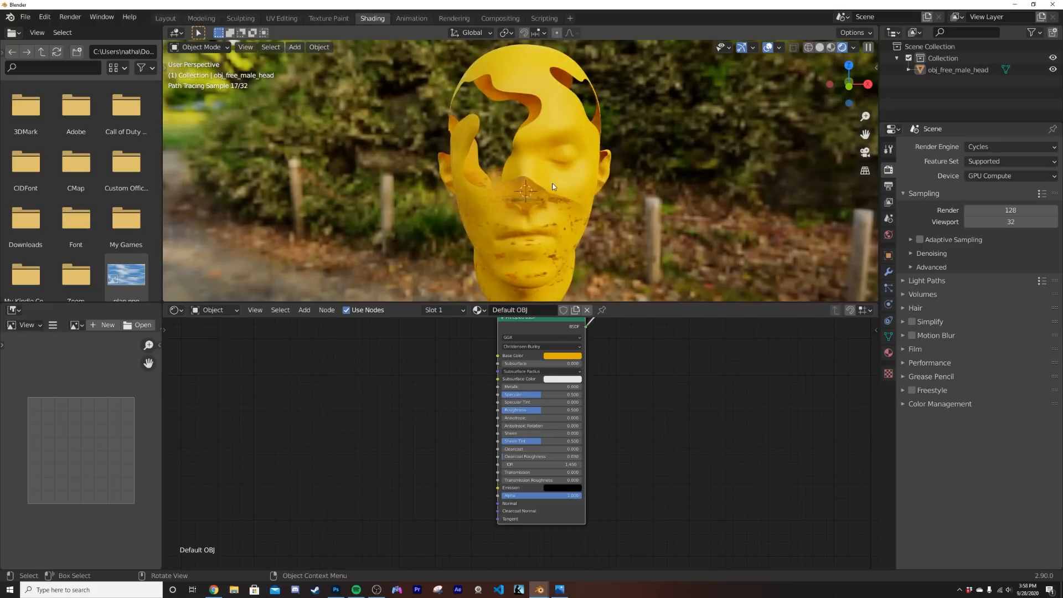